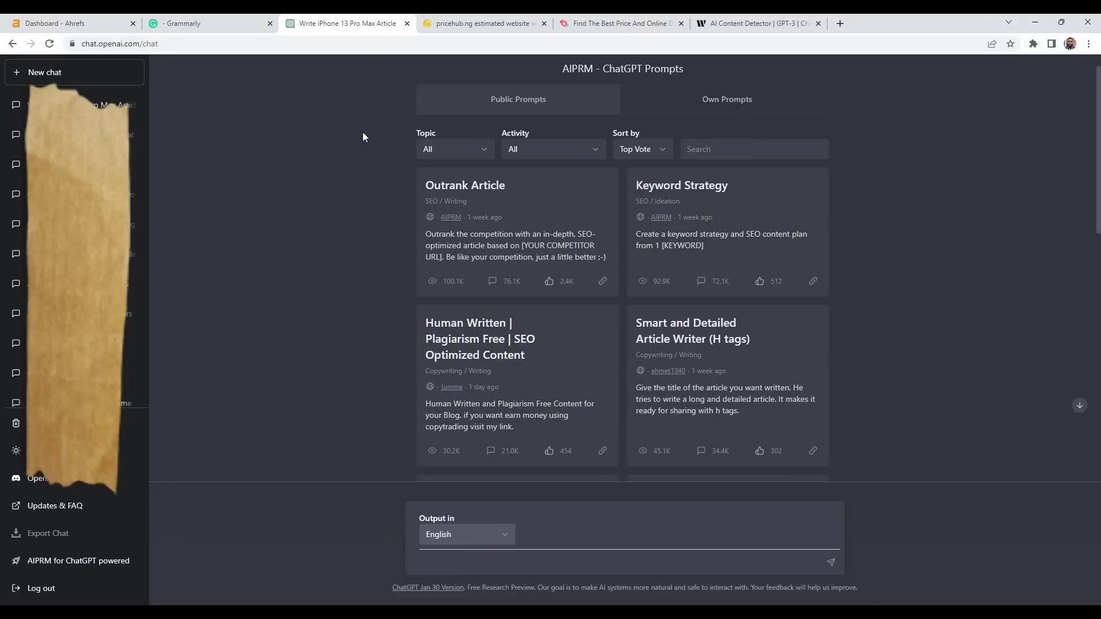
left_click(82, 27)
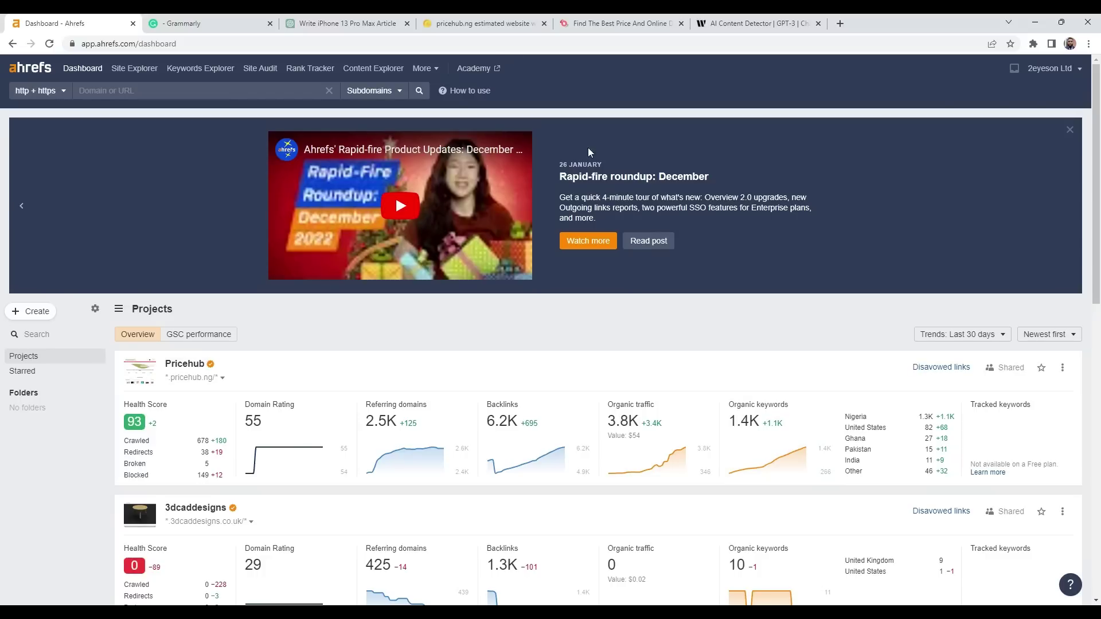
Step: Recalculate pricehub.ng's website worth on siteprice.org, review its website info, then return to Ahrefs
left_click(469, 22)
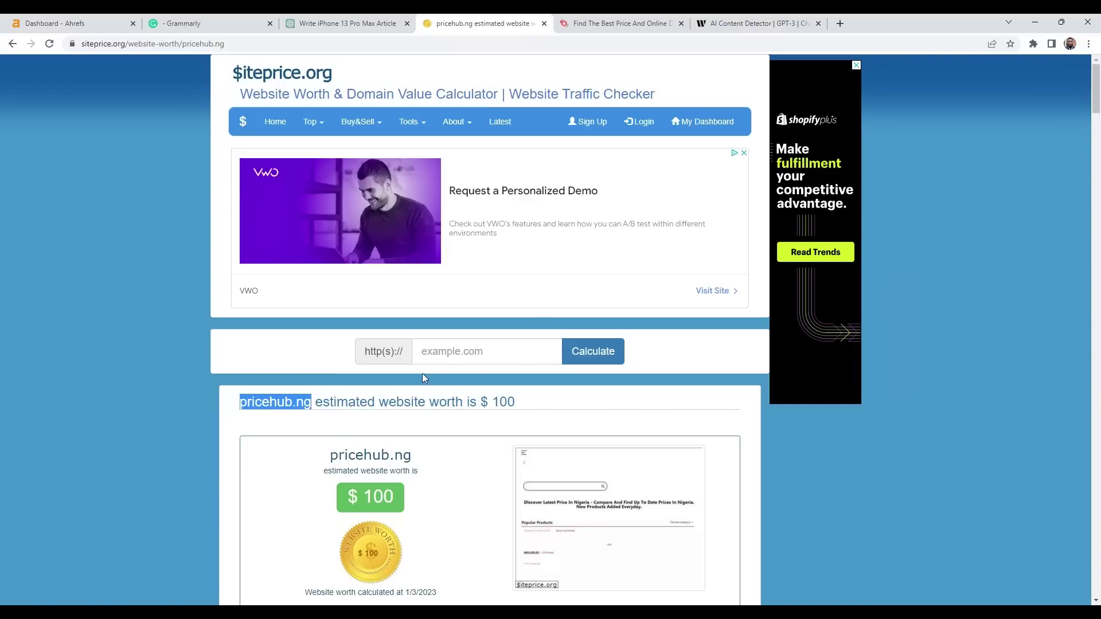
left_click(313, 414)
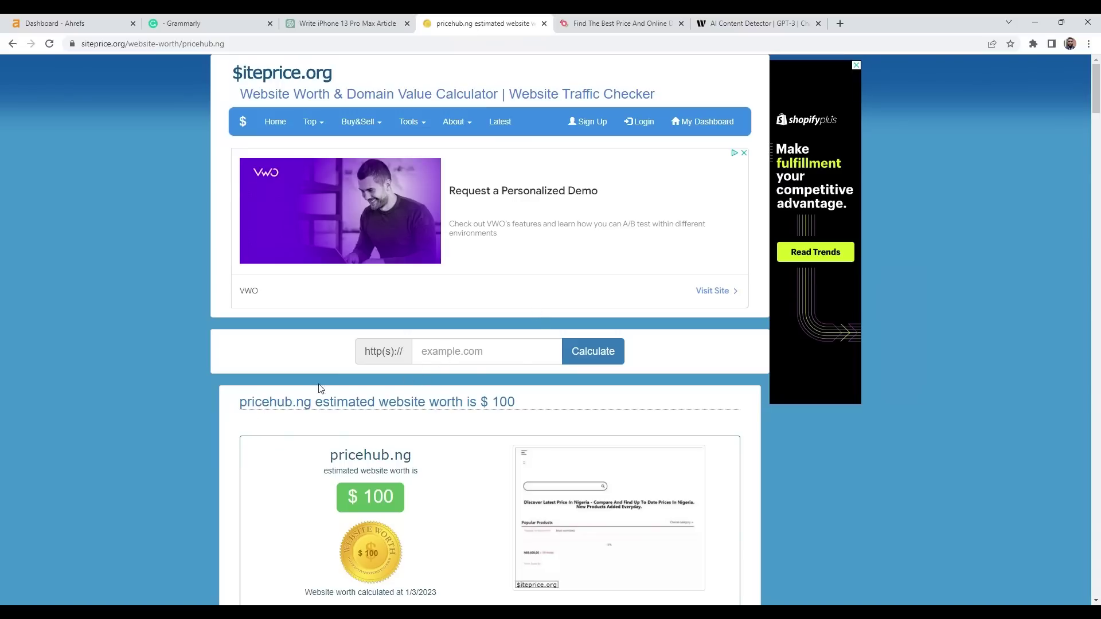
left_click_drag(316, 409, 231, 411)
key("ctrl+c")
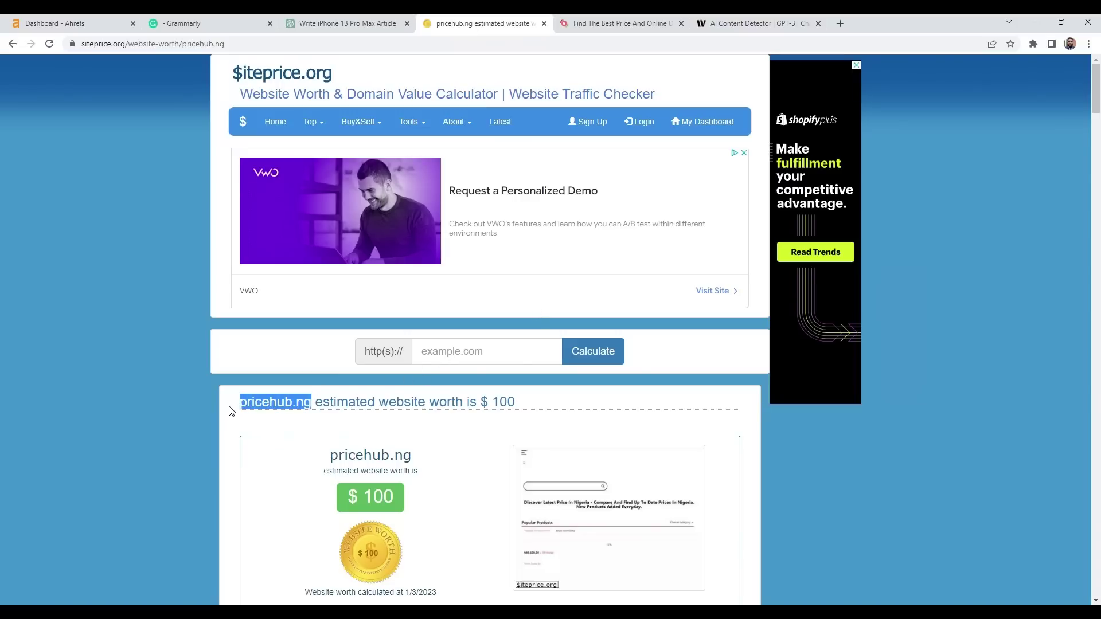
left_click(438, 357)
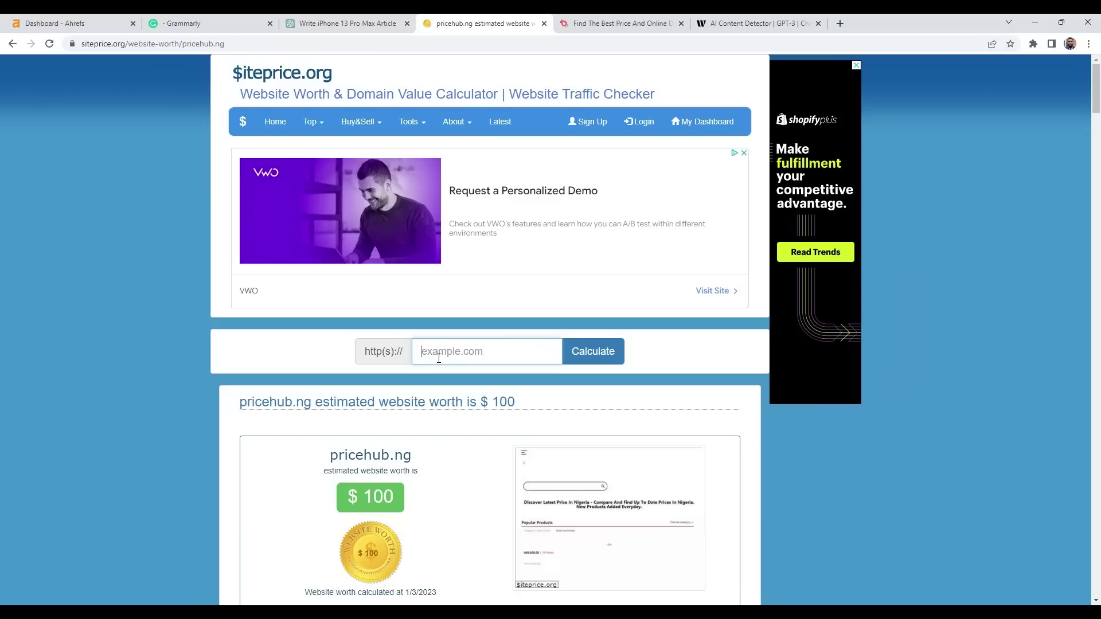
key("ctrl+v")
left_click(590, 351)
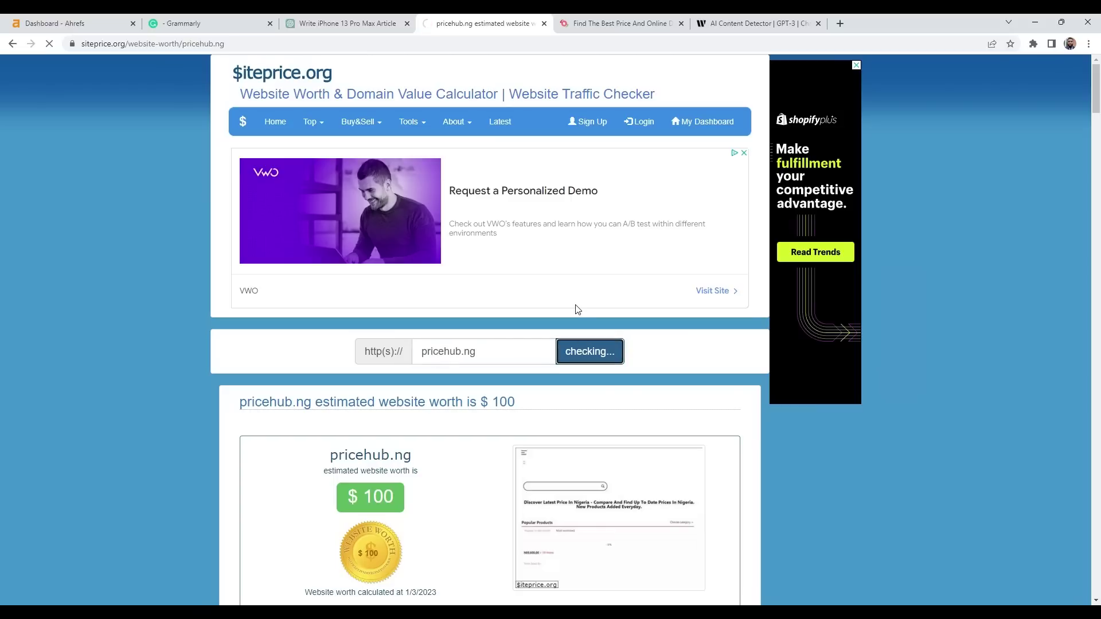
scroll(574, 313, "down", 9)
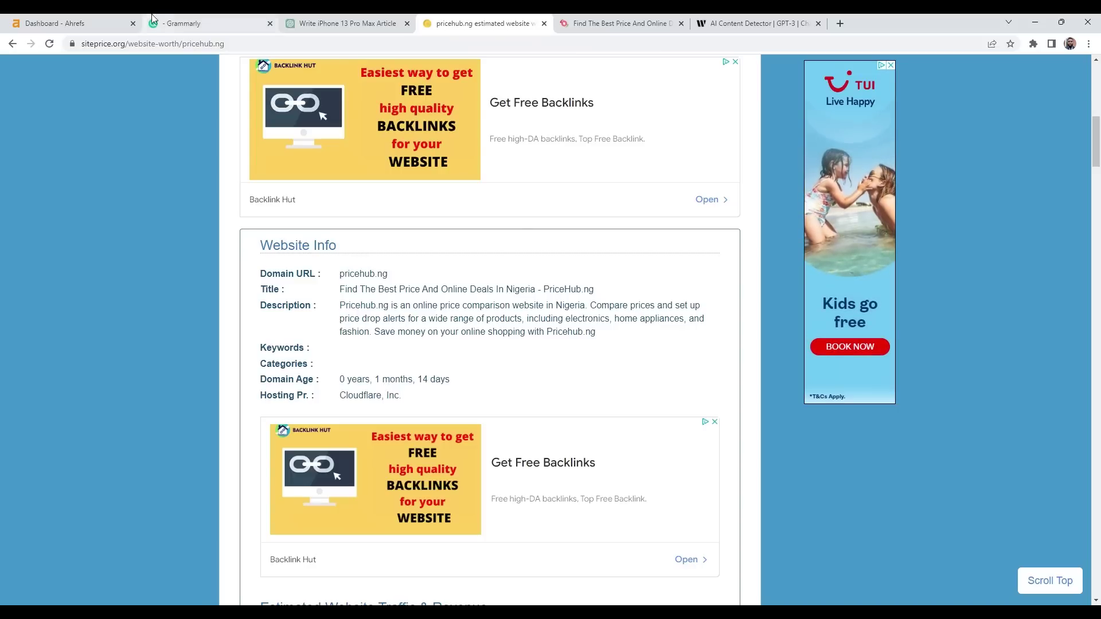
left_click(113, 20)
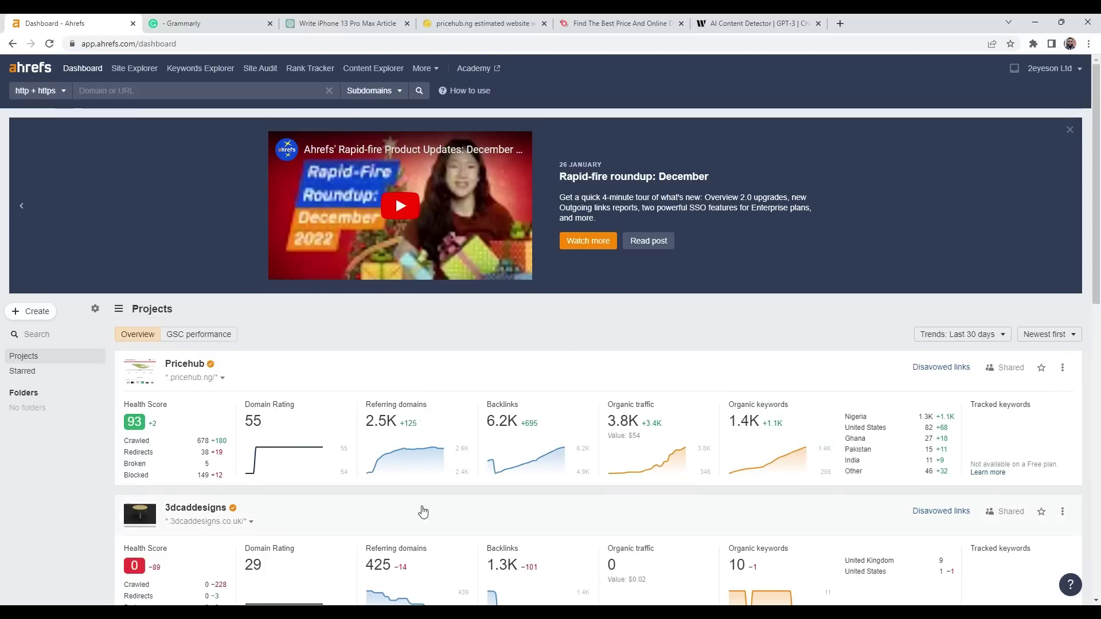
Step: Open the Pricehub project's organic keywords report, listing 1,319 keywords in Nigeria
left_click(757, 434)
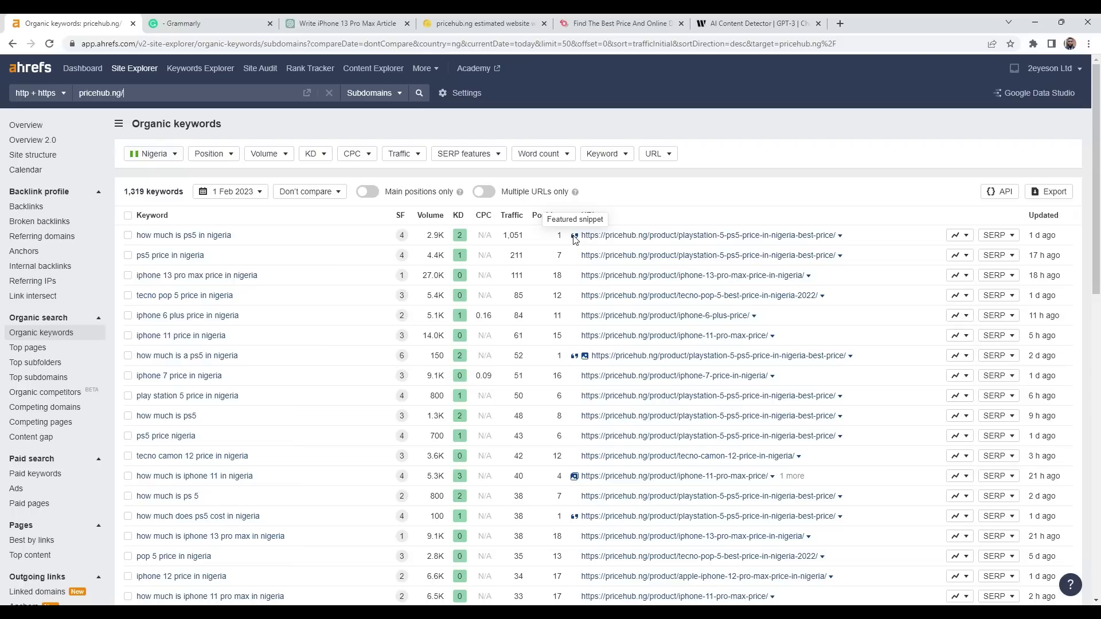
Step: Sort pricehub.ng's organic keywords by volume, highest first, and browse back to the top
left_click(430, 215)
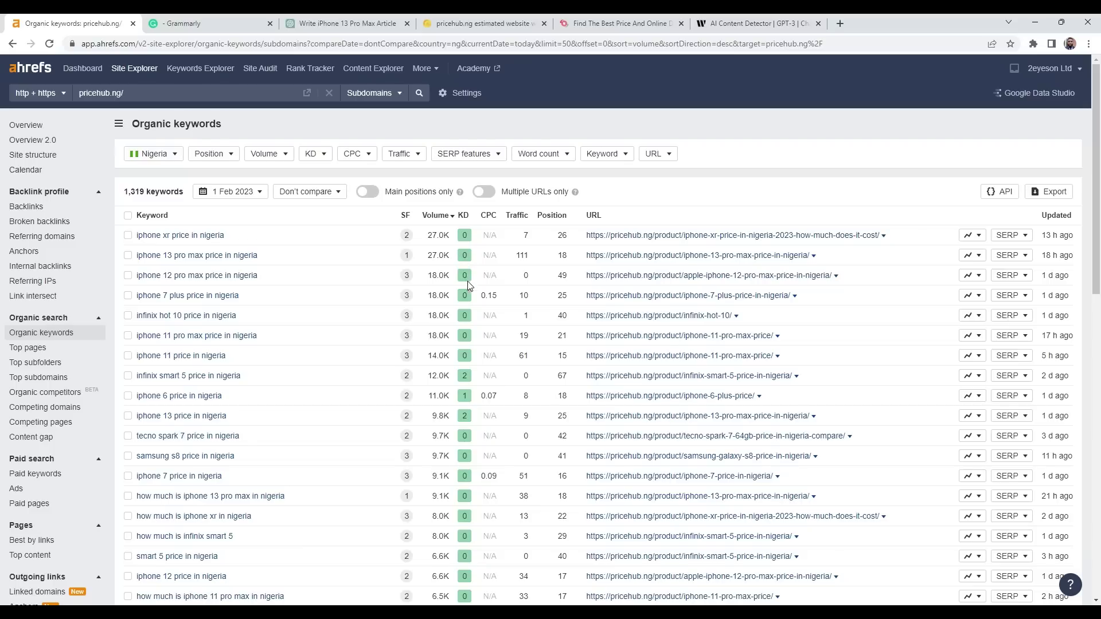
scroll(467, 277, "down", 4)
scroll(464, 237, "down", 5)
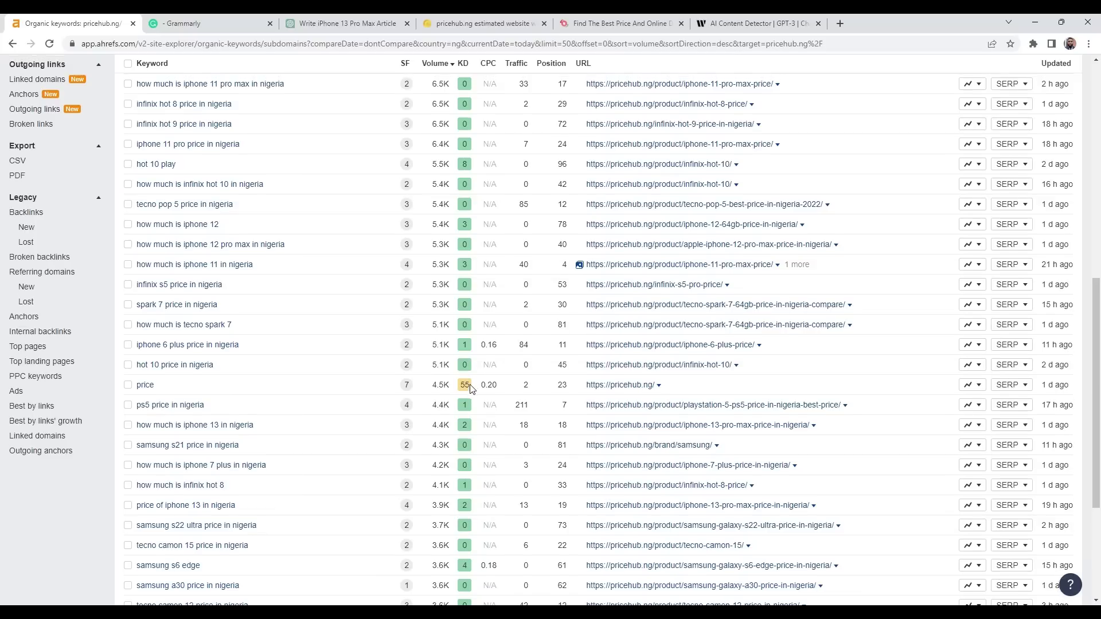
scroll(470, 388, "up", 5)
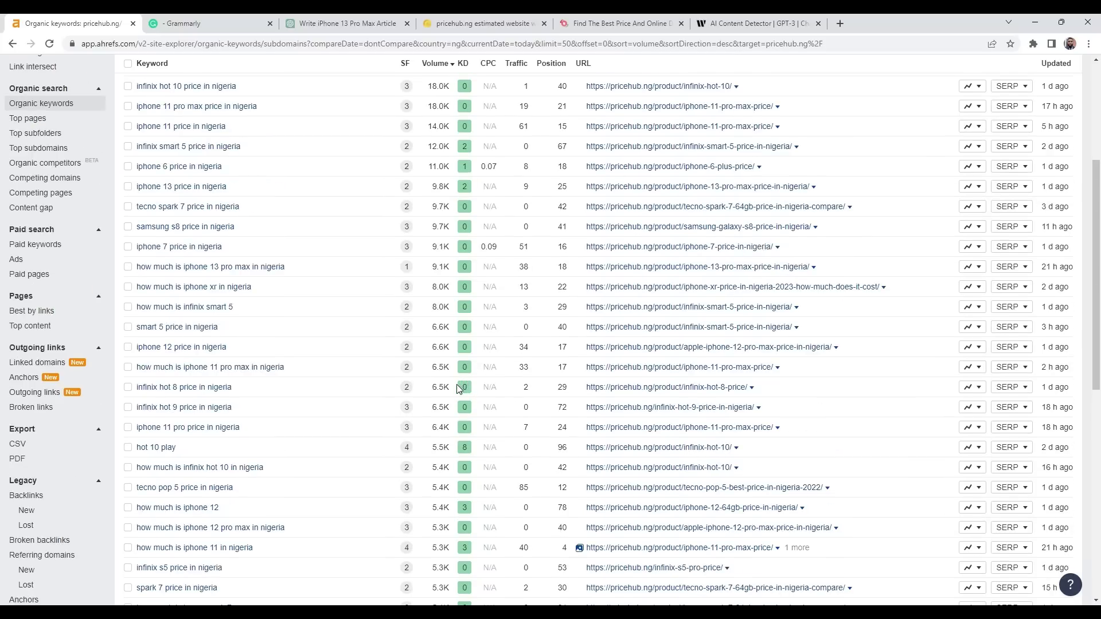
scroll(458, 389, "up", 4)
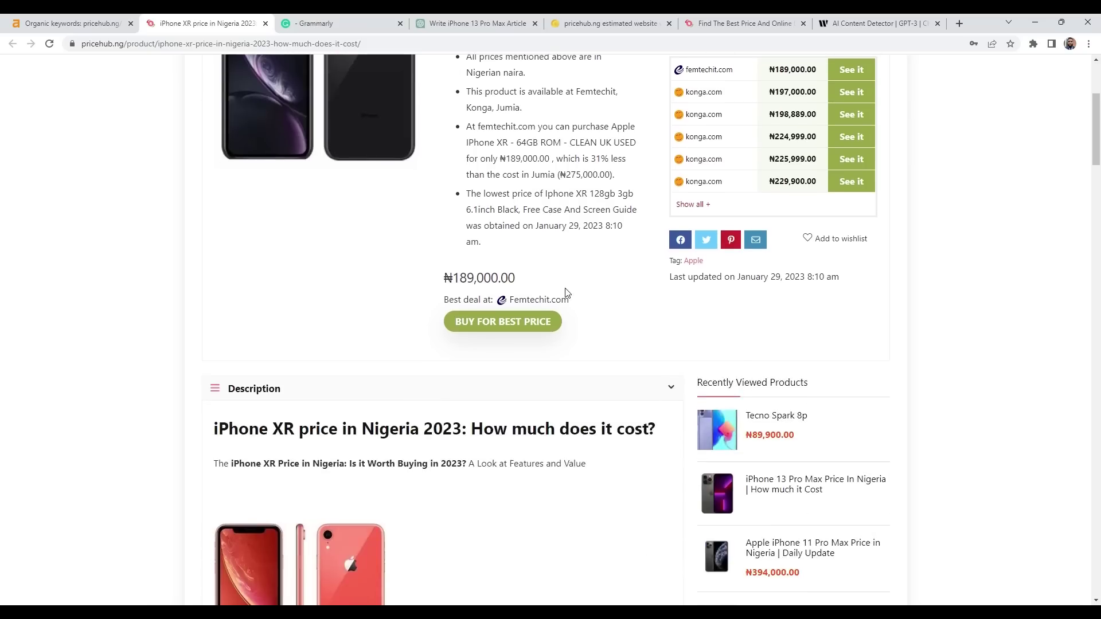
Step: Select the four 'Introduction to the iPhone XR and its features' paragraphs on PriceHub.ng
scroll(690, 309, "up", 4)
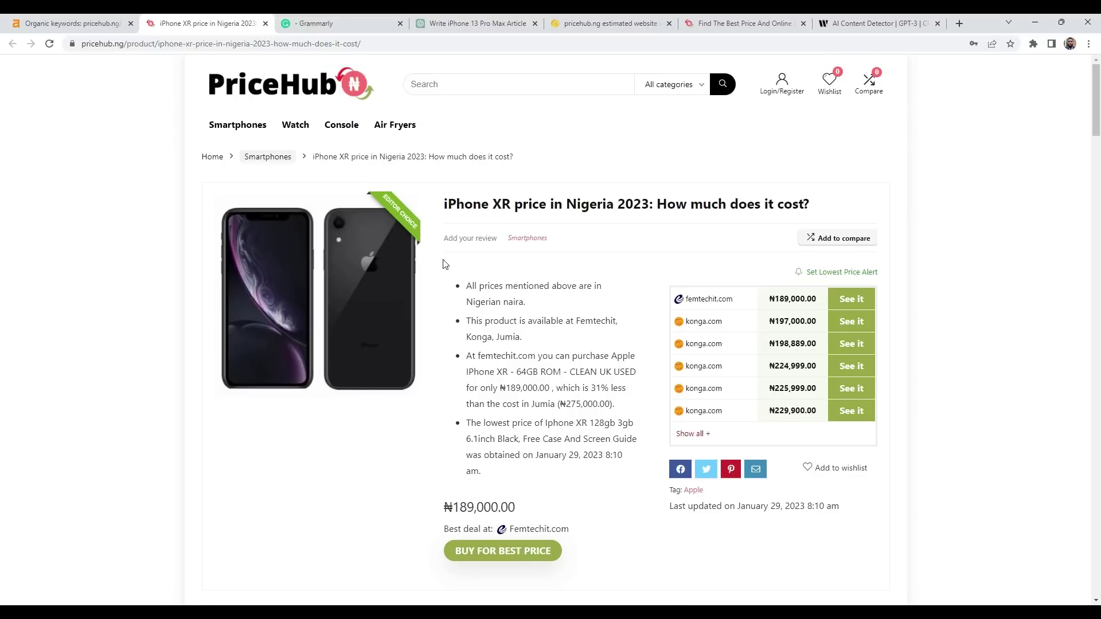
scroll(613, 305, "down", 9)
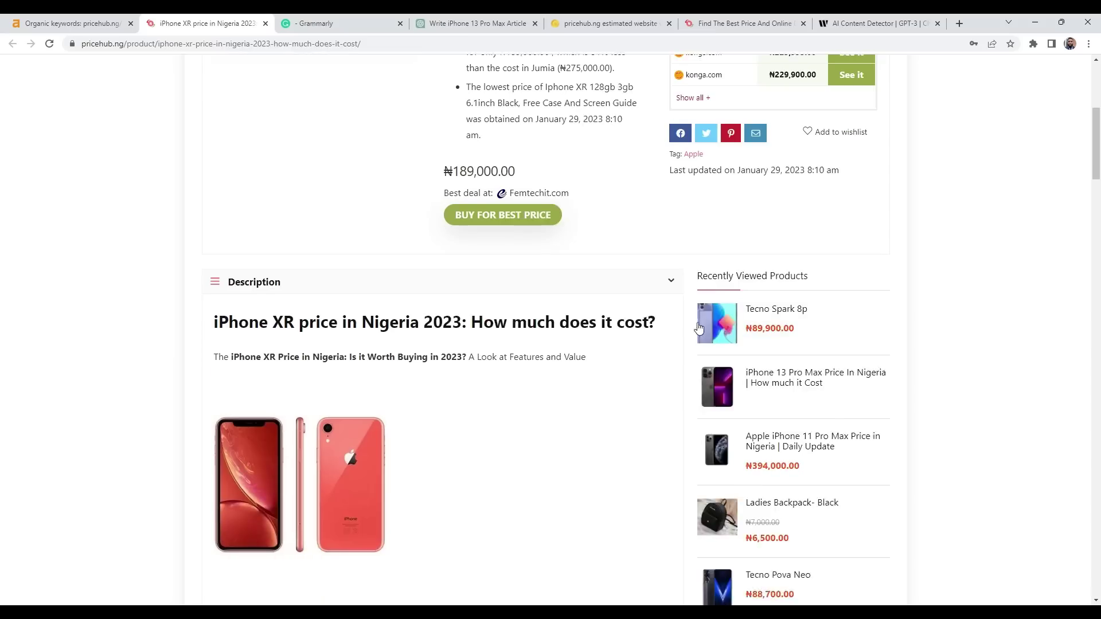
scroll(273, 278, "down", 6)
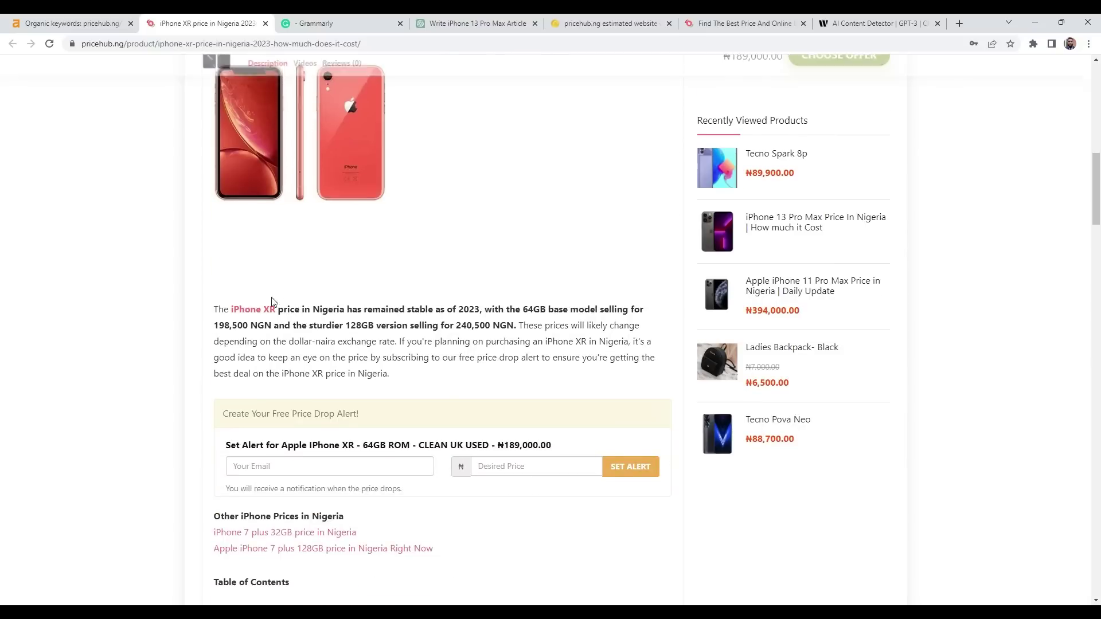
scroll(264, 316, "down", 18)
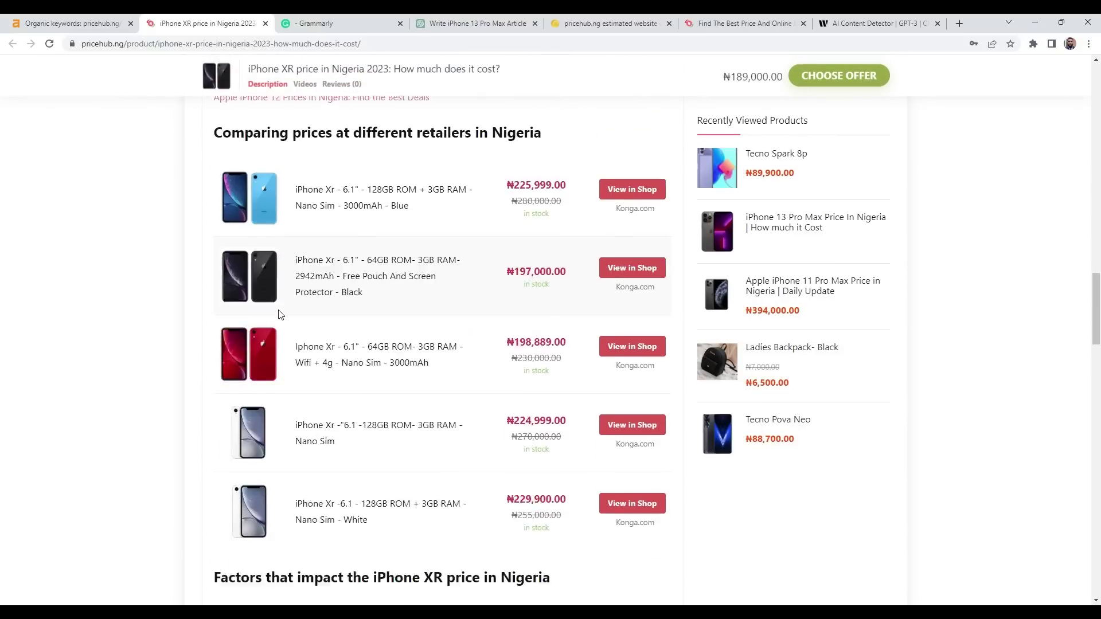
scroll(285, 315, "down", 14)
scroll(286, 313, "up", 11)
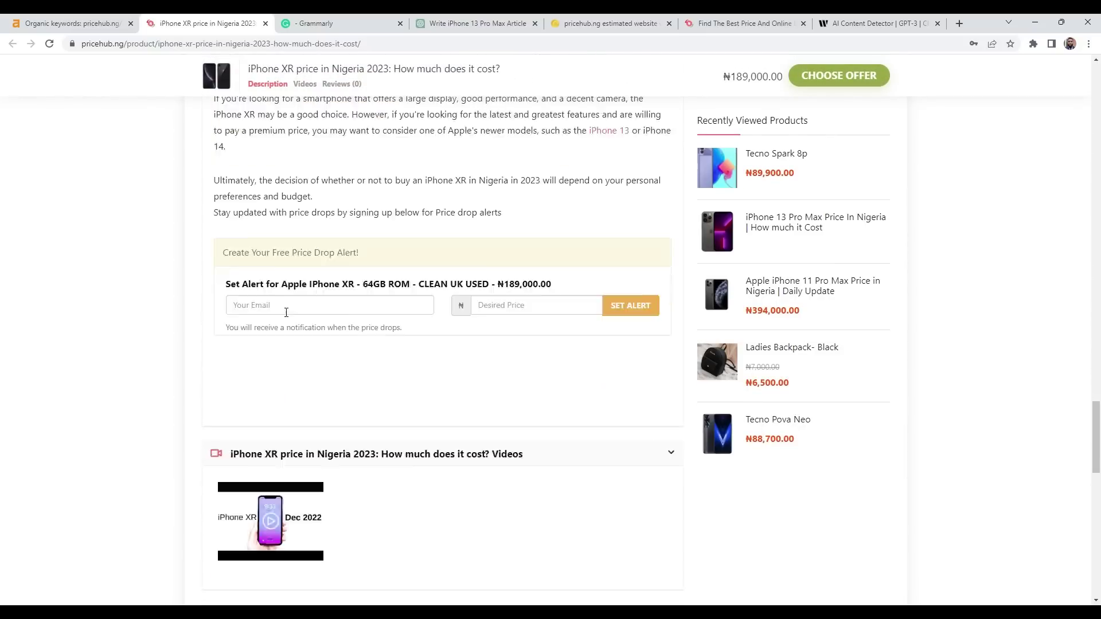
scroll(286, 313, "up", 13)
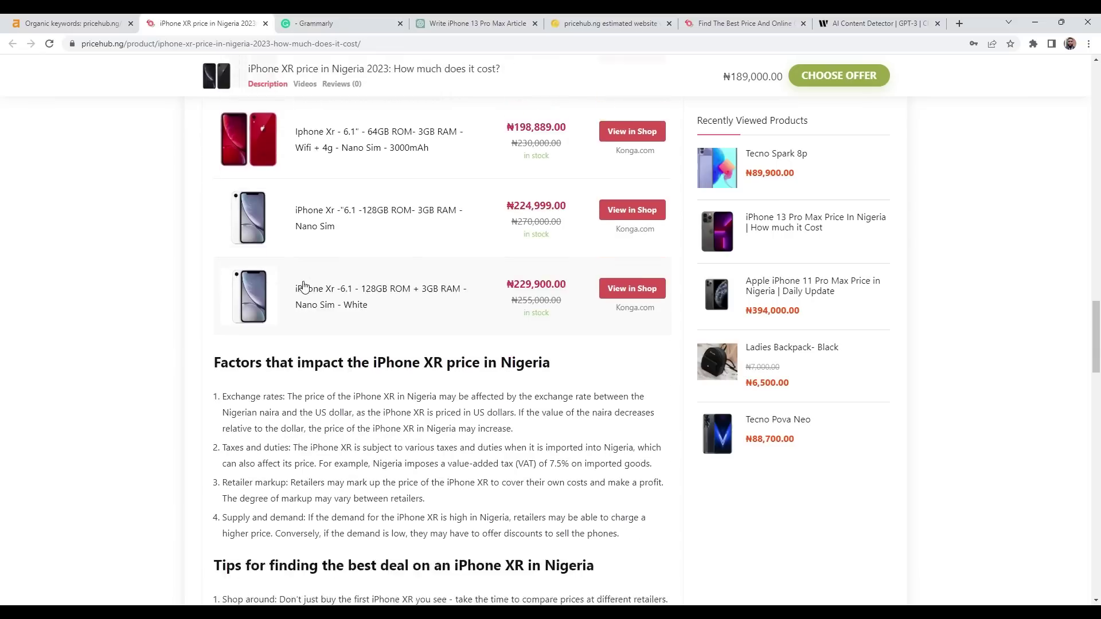
scroll(290, 286, "up", 5)
scroll(282, 320, "up", 5)
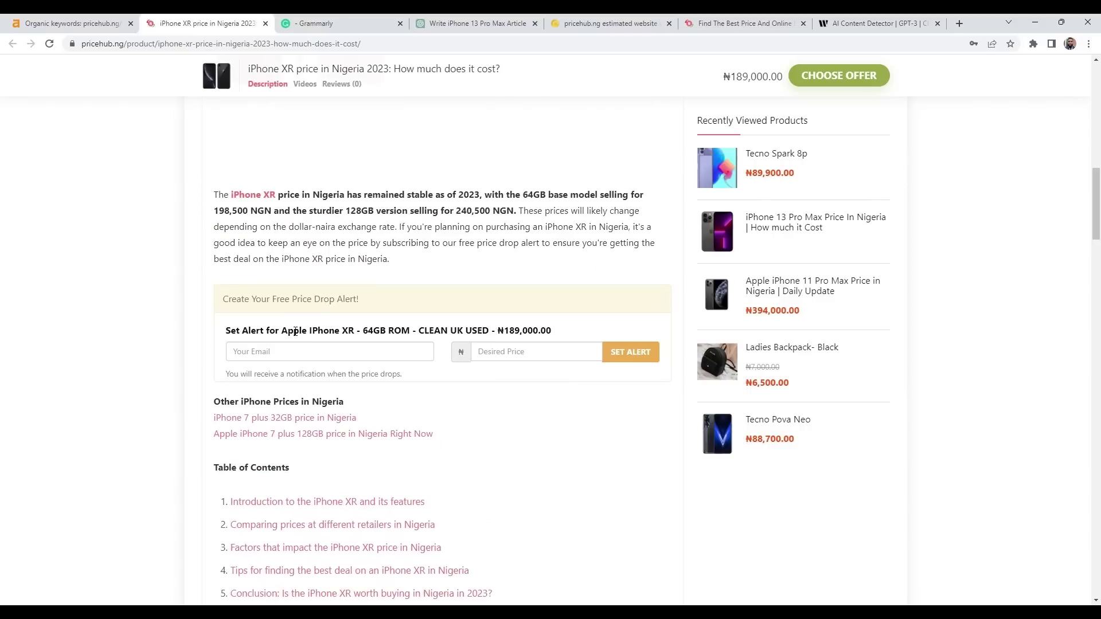
scroll(293, 334, "down", 5)
scroll(293, 333, "down", 3)
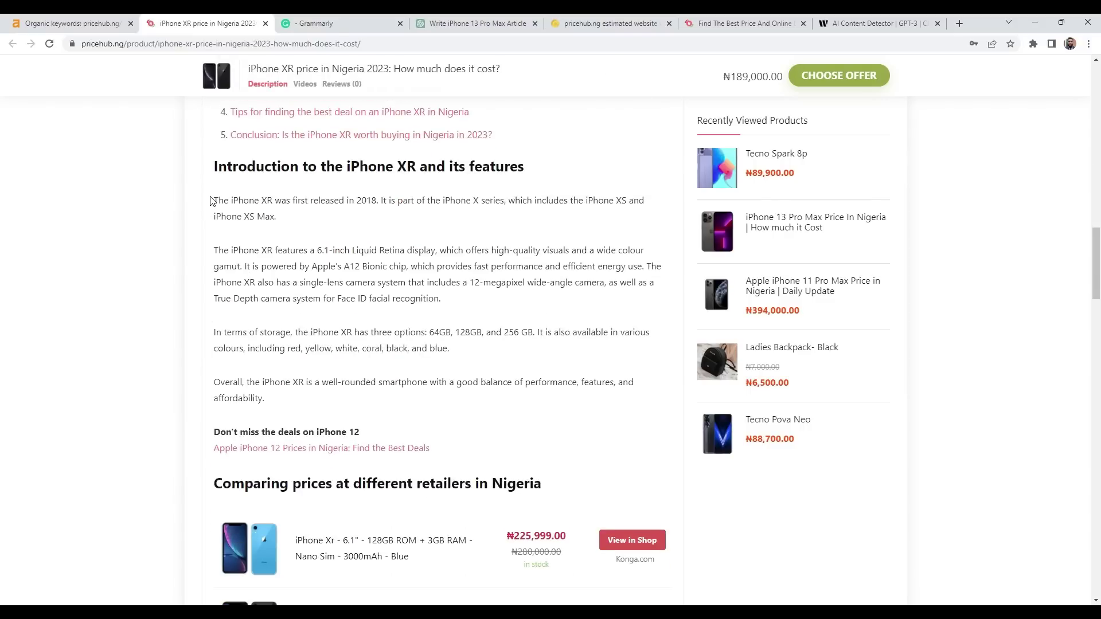
left_click_drag(210, 200, 385, 404)
key("ctrl+c")
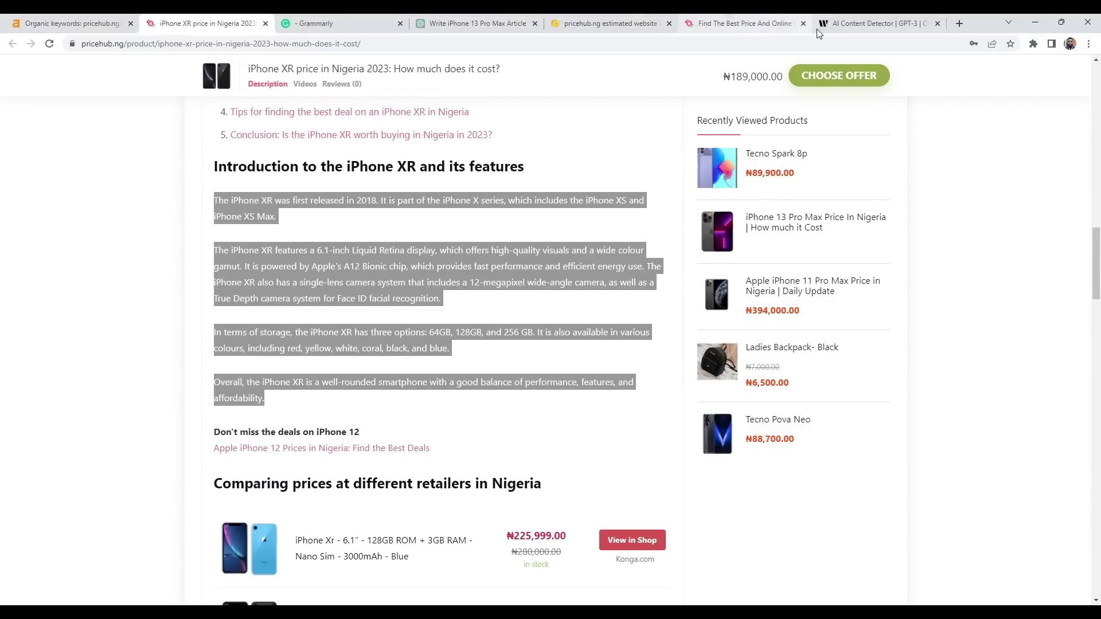
Step: Paste the iPhone XR introduction into Writer's AI Content Detector and analyze it, scoring 0% human
left_click(877, 23)
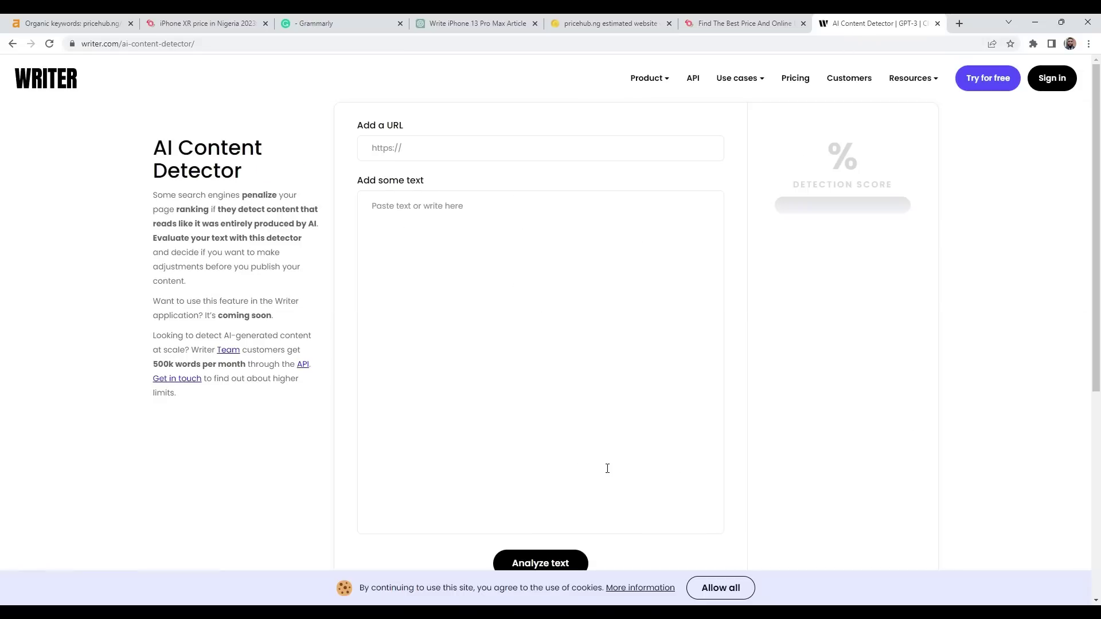
left_click(482, 215)
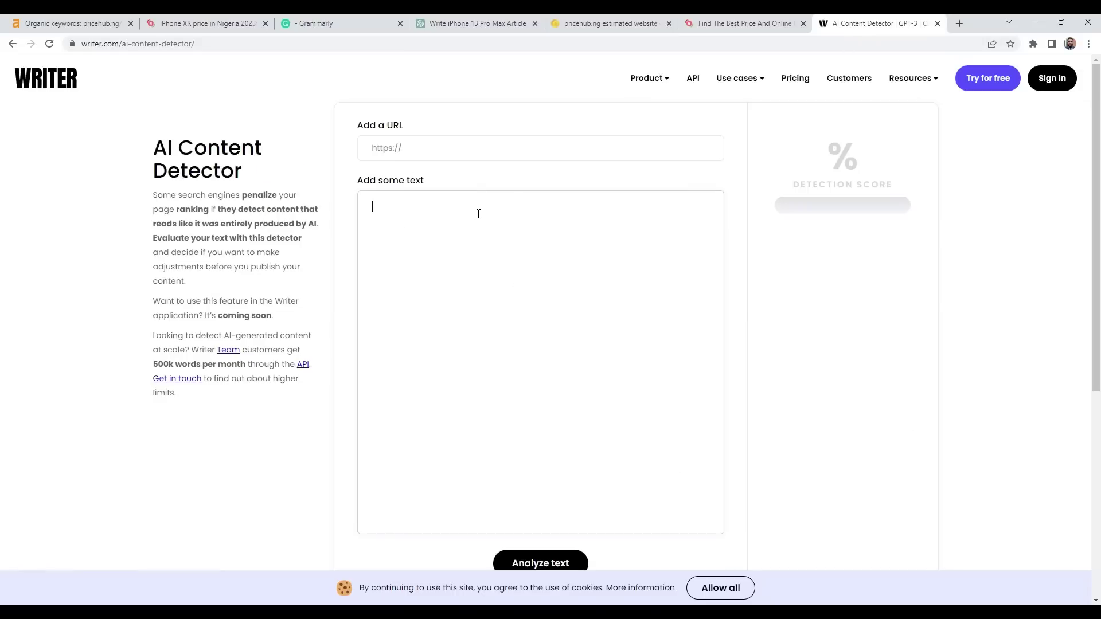
key("ctrl+v")
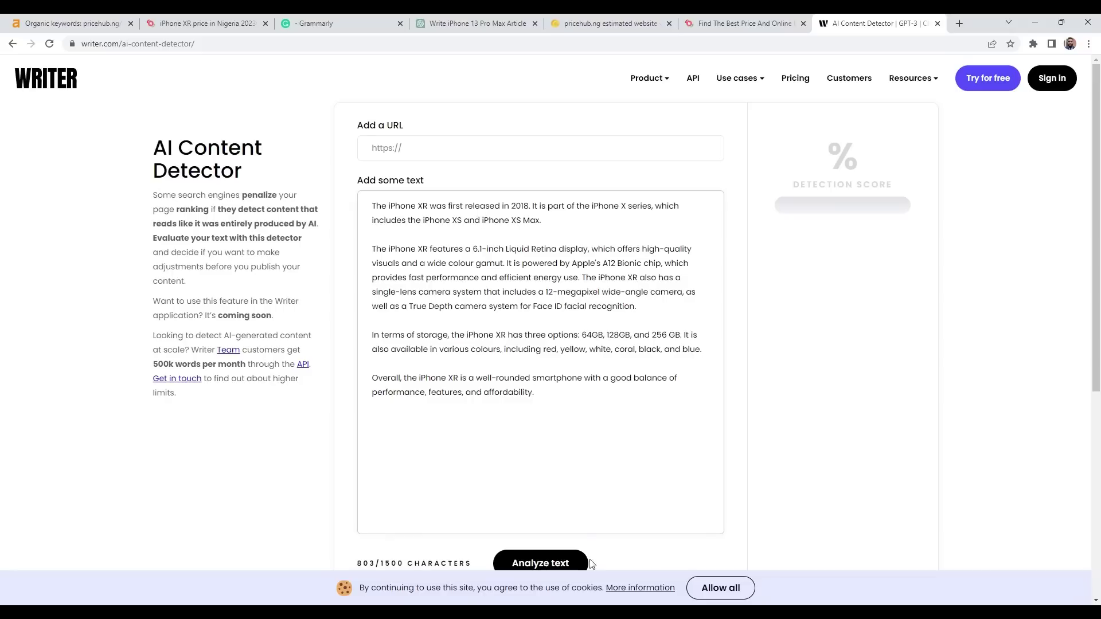
left_click(565, 563)
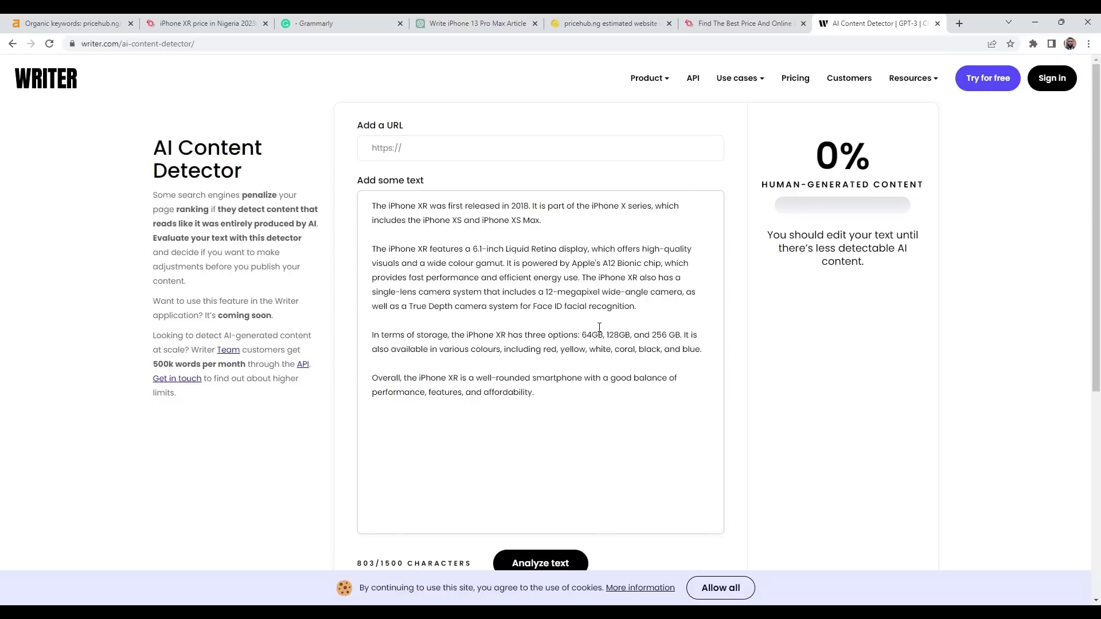
Step: View the Ahrefs SERP overview for 'iphone xr price in nigeria', then close it
left_click(69, 23)
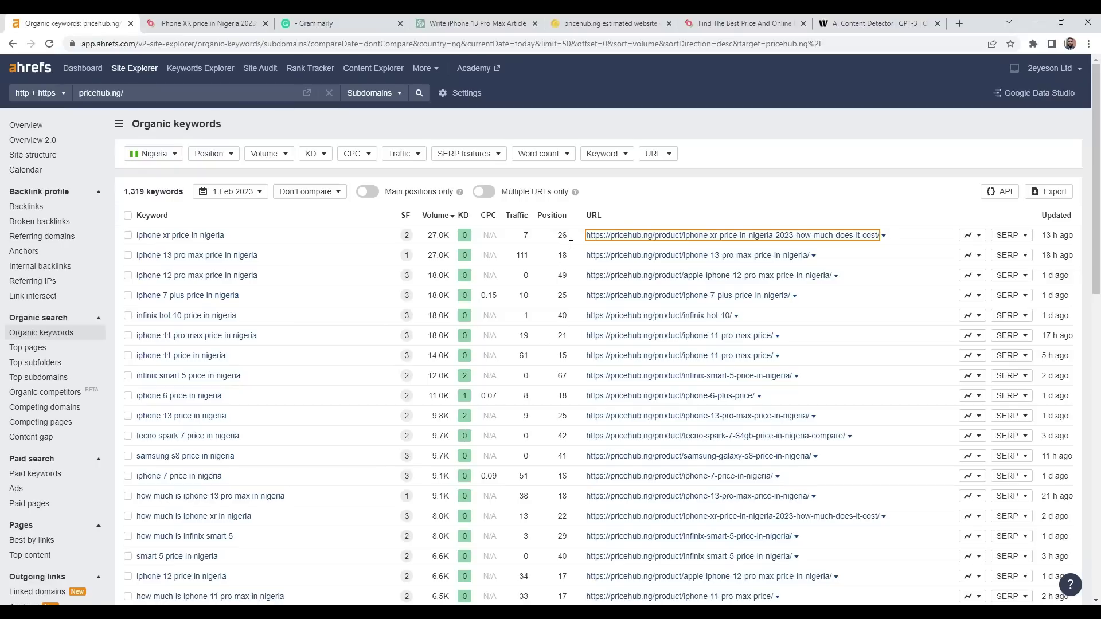
left_click(1019, 236)
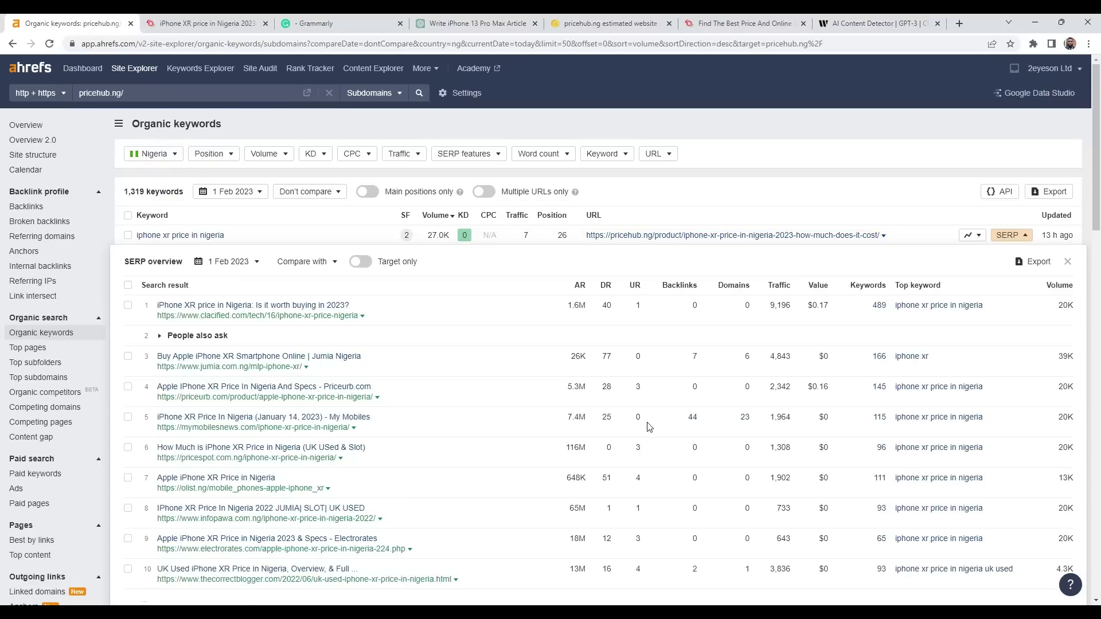
scroll(467, 423, "down", 3)
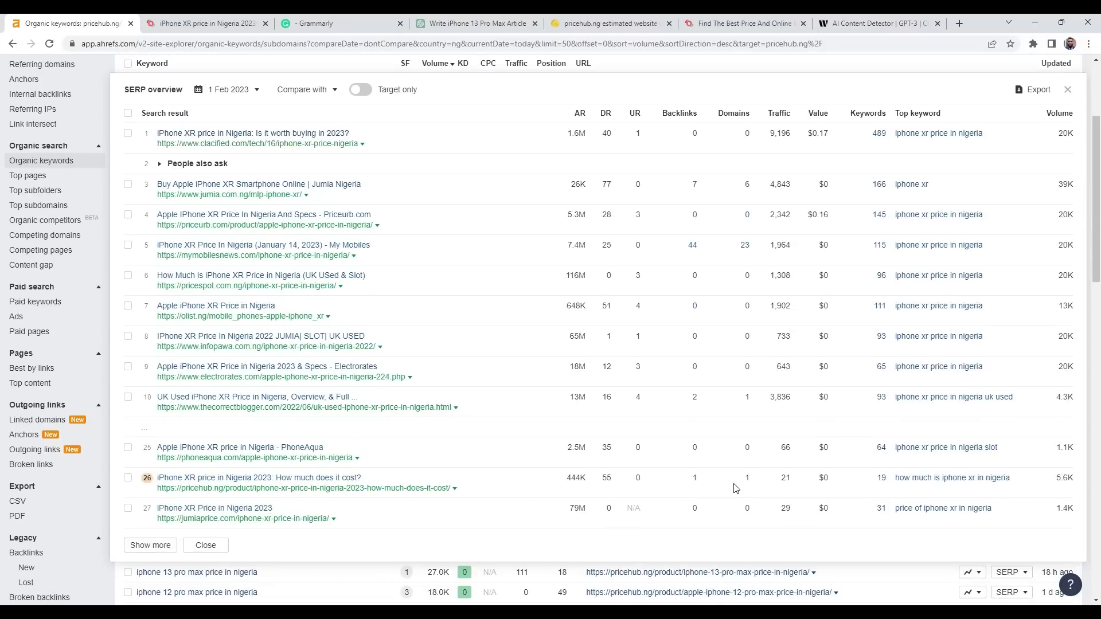
scroll(774, 462, "up", 3)
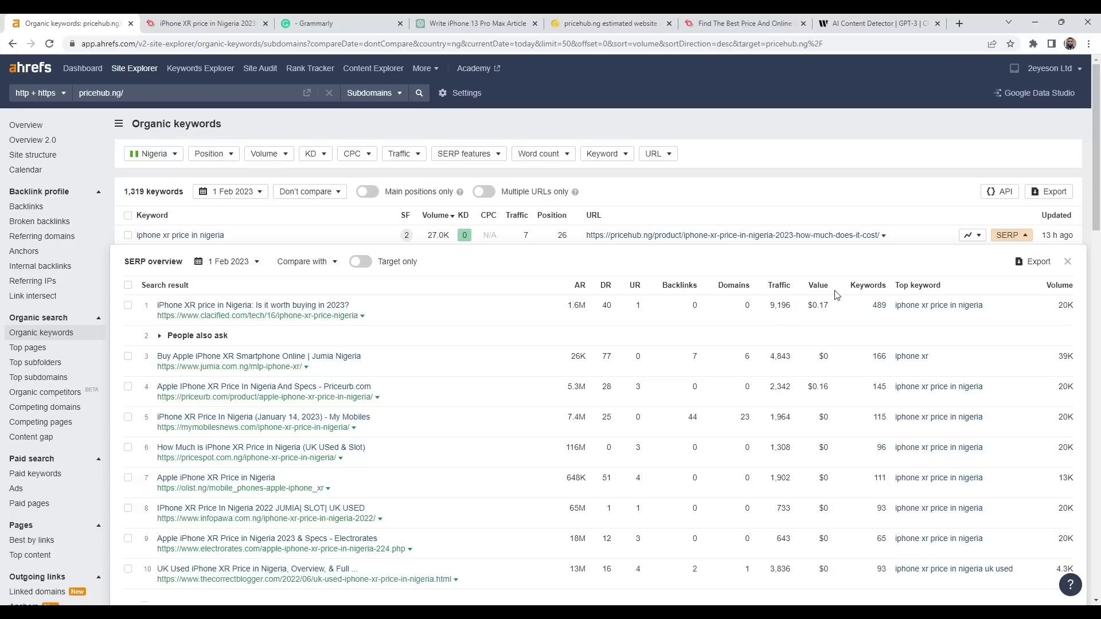
left_click(1067, 262)
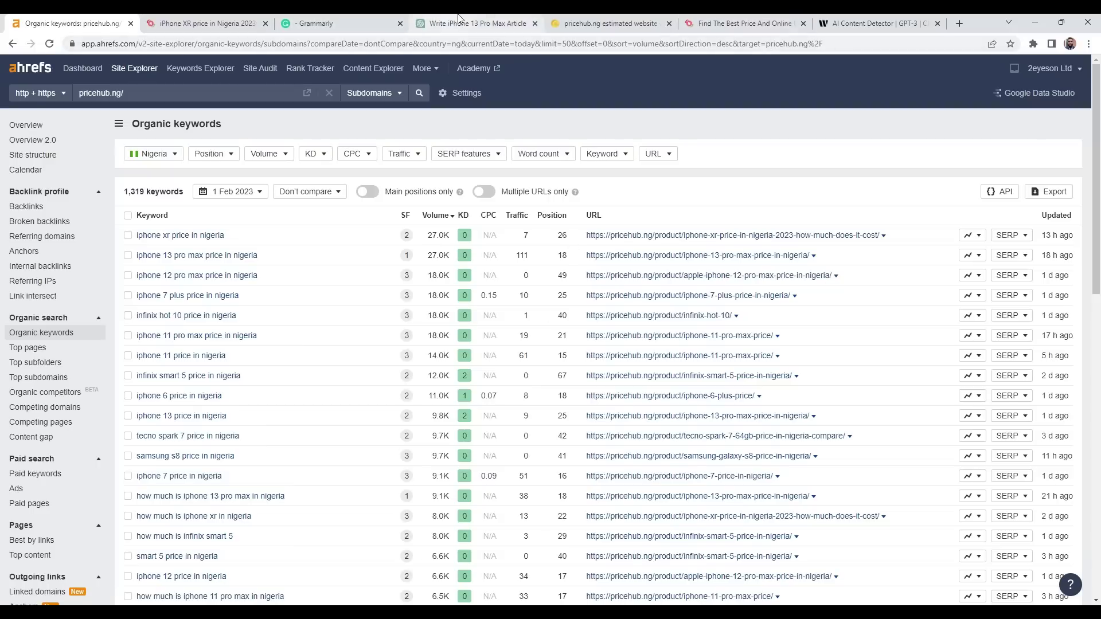
Step: Load the AIPRM Keyword Strategy prompt in ChatGPT
left_click(486, 24)
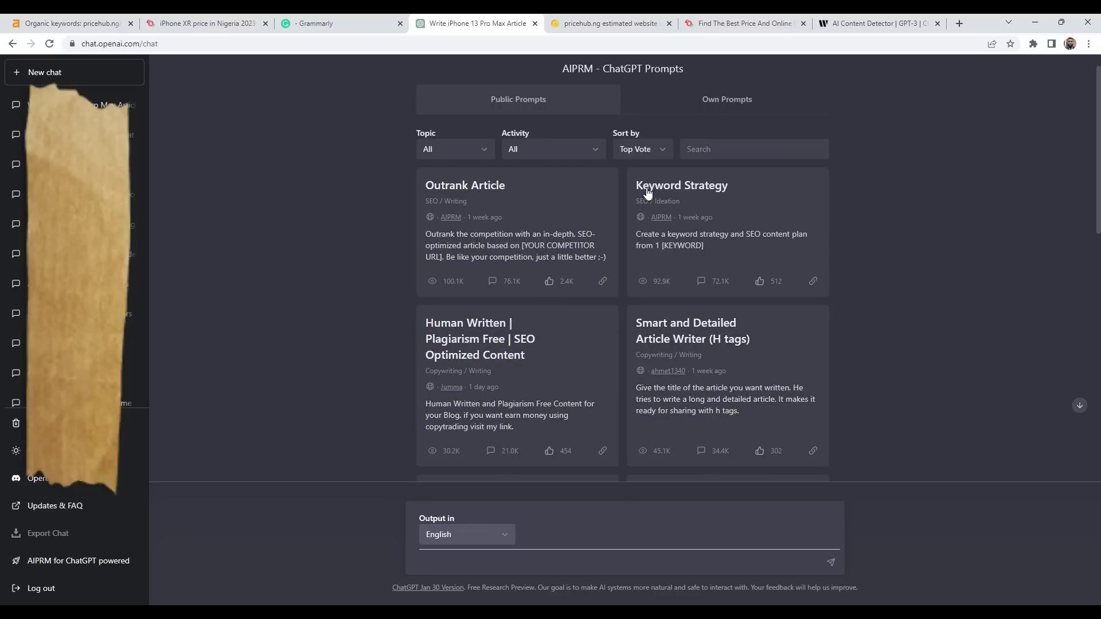
scroll(482, 304, "down", 1)
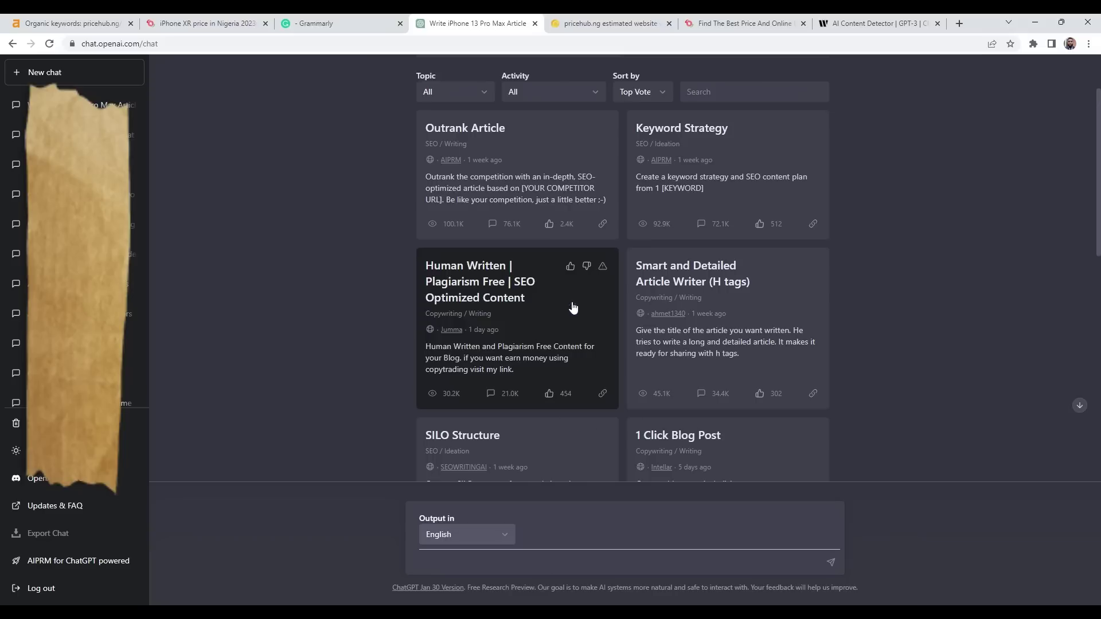
scroll(572, 307, "down", 10)
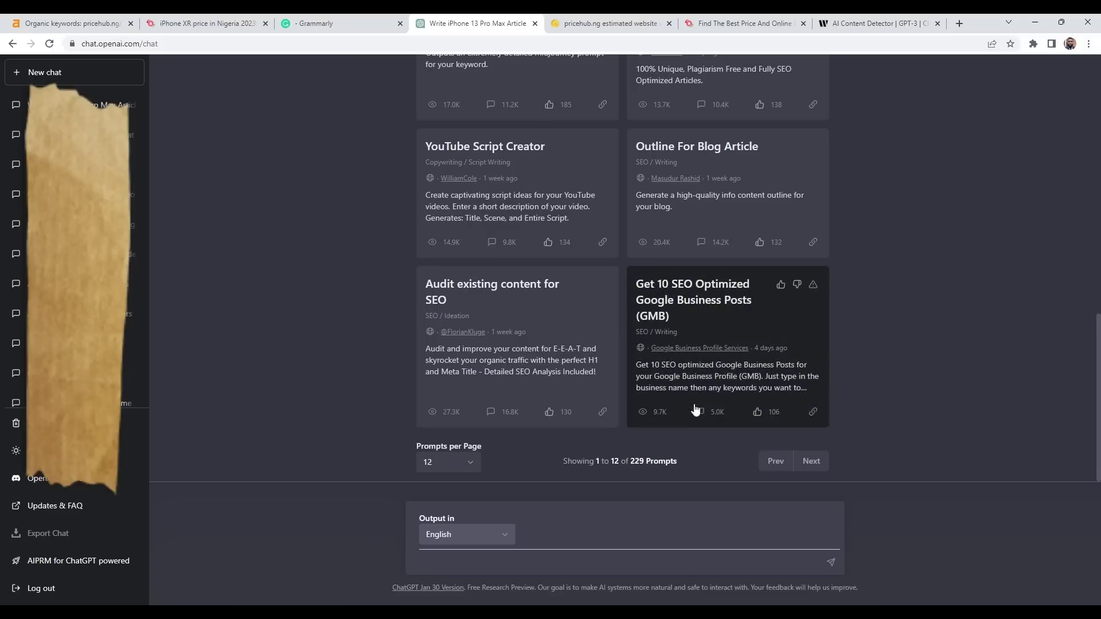
scroll(694, 403, "up", 10)
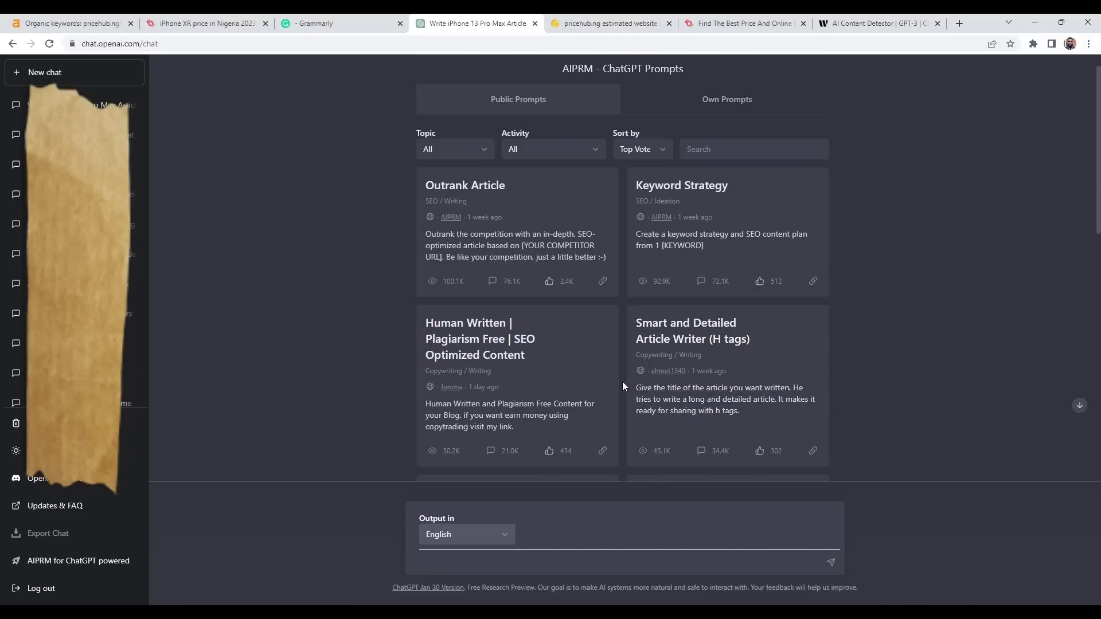
scroll(696, 246, "up", 1)
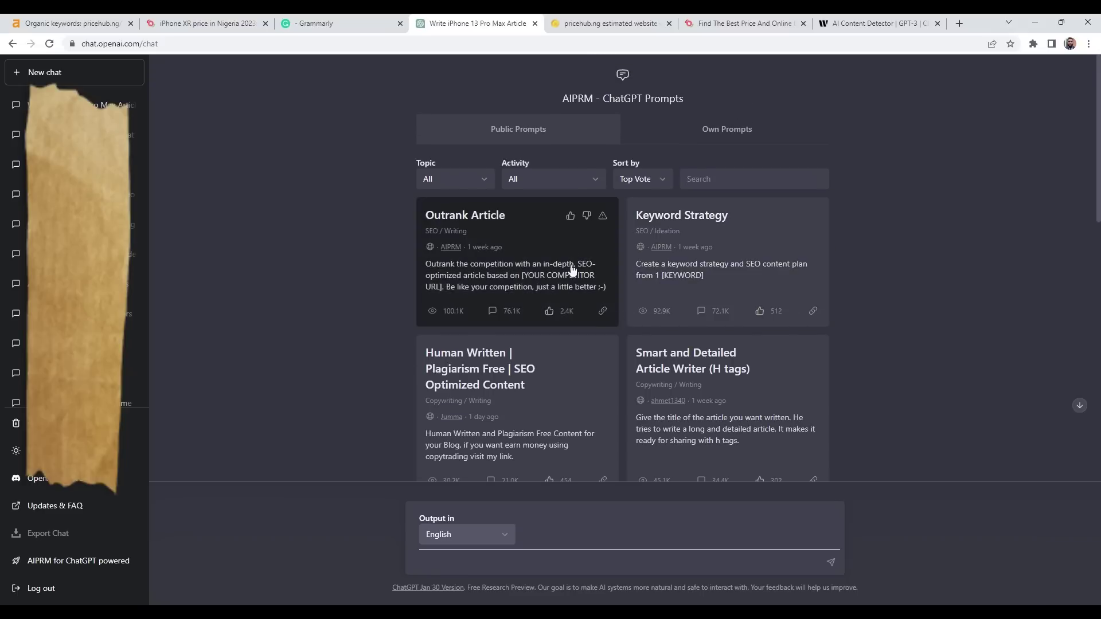
left_click(748, 243)
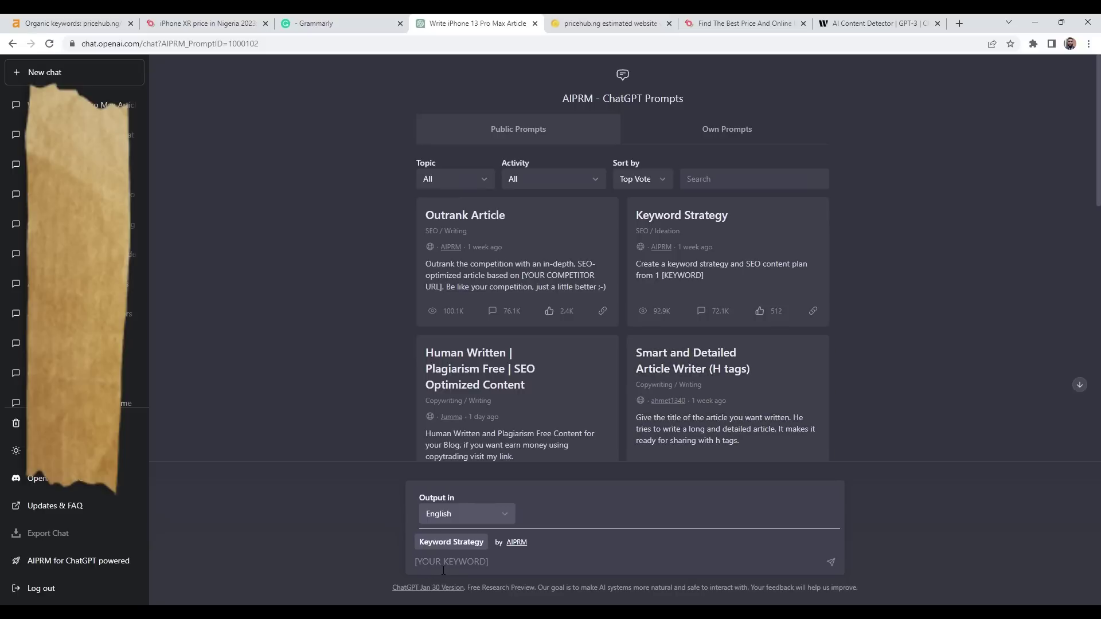
Step: Select the keyword 'iphone xr price in nigeria' in Ahrefs and return to ChatGPT
left_click(69, 23)
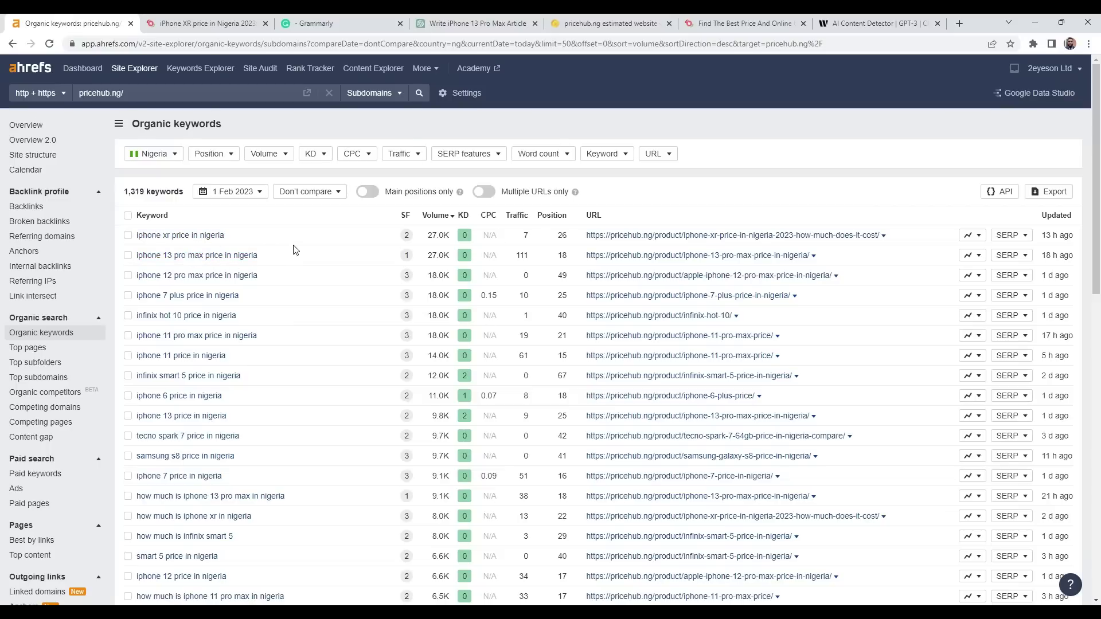
left_click_drag(295, 244, 128, 247)
key("ctrl+c")
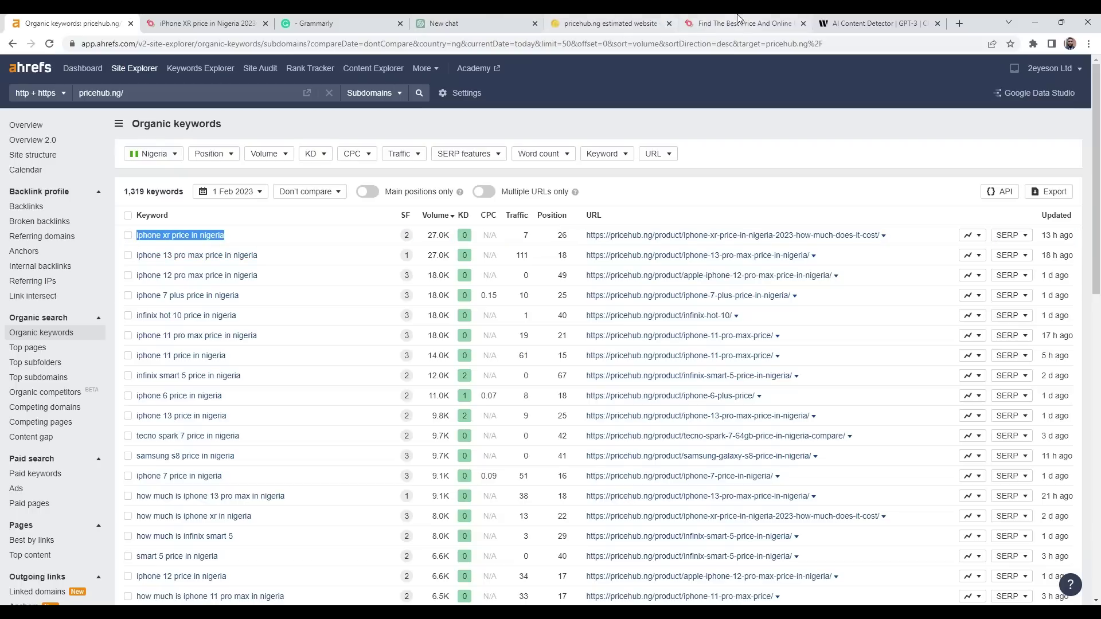
left_click(459, 25)
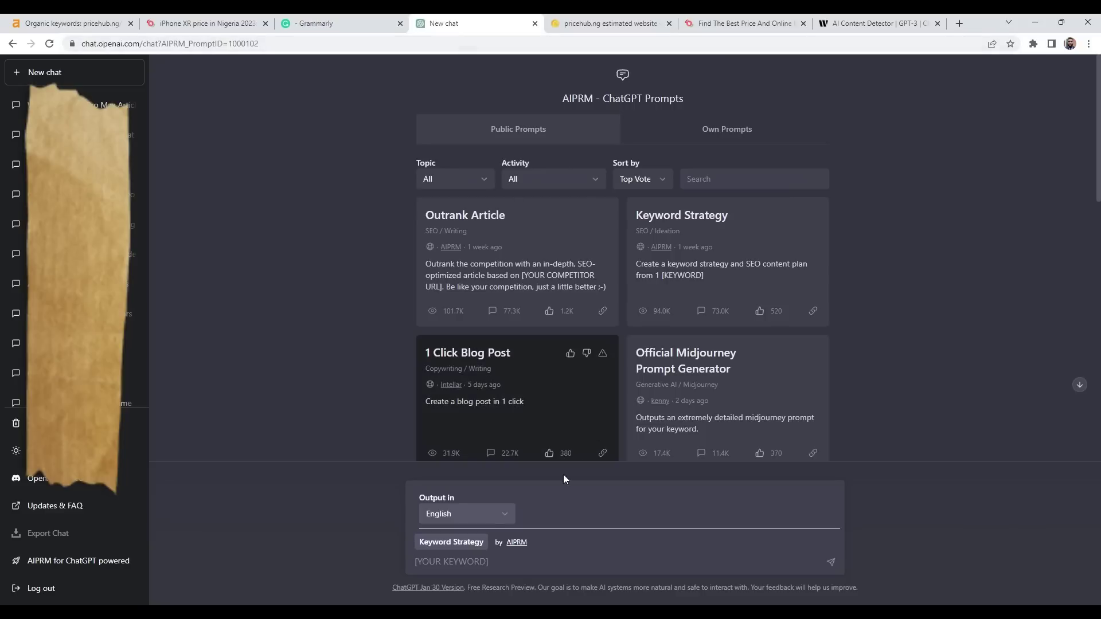
Step: Paste 'iphone xr price in nigeria' into the Keyword Strategy prompt and submit it
left_click(468, 570)
key("ctrl+v")
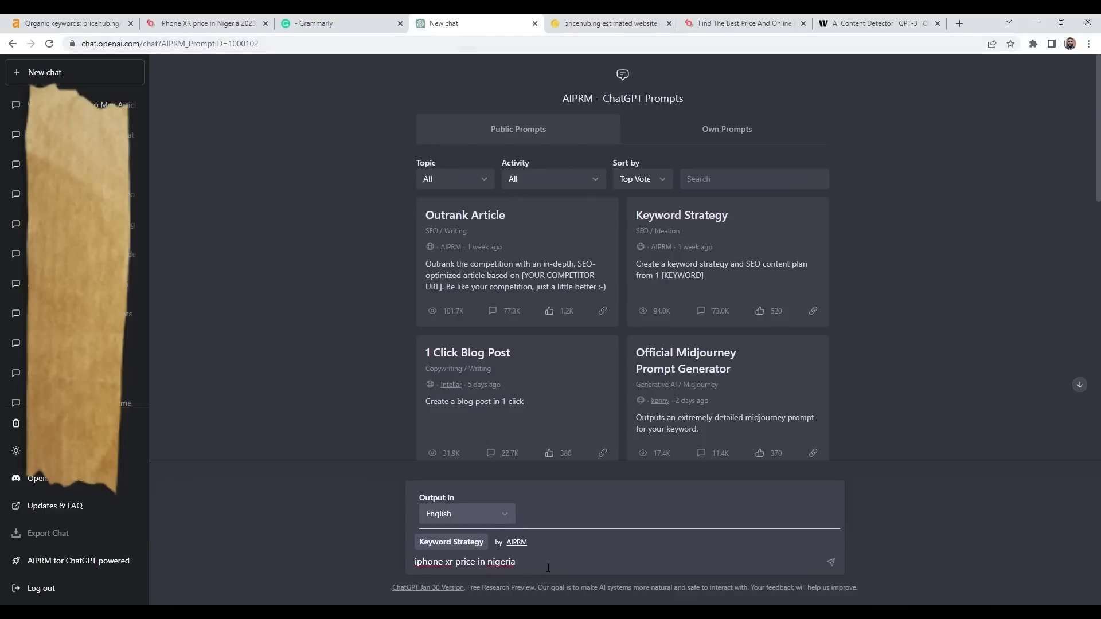
key("Return")
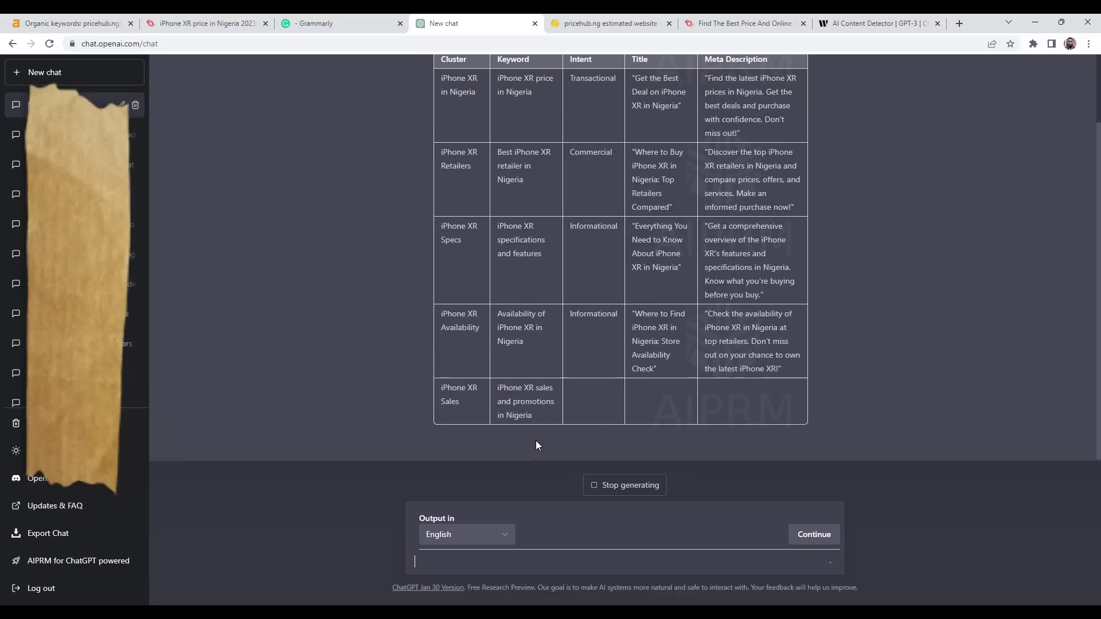
Step: Create a blank Google Sheets spreadsheet from google.co.uk's apps menu in a new tab
left_click(957, 24)
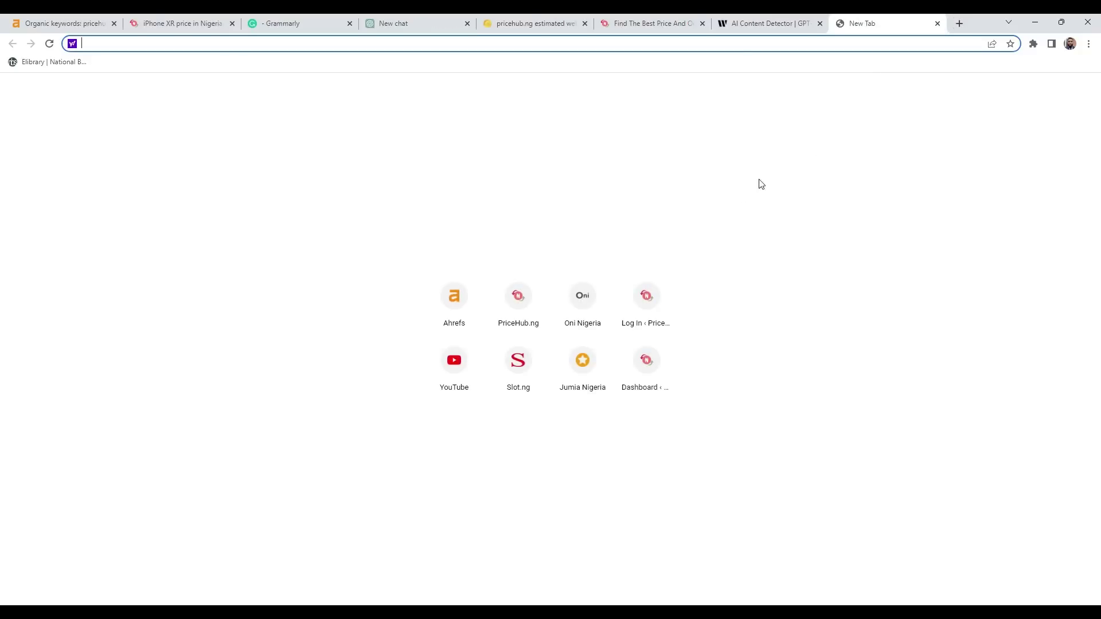
type("goo")
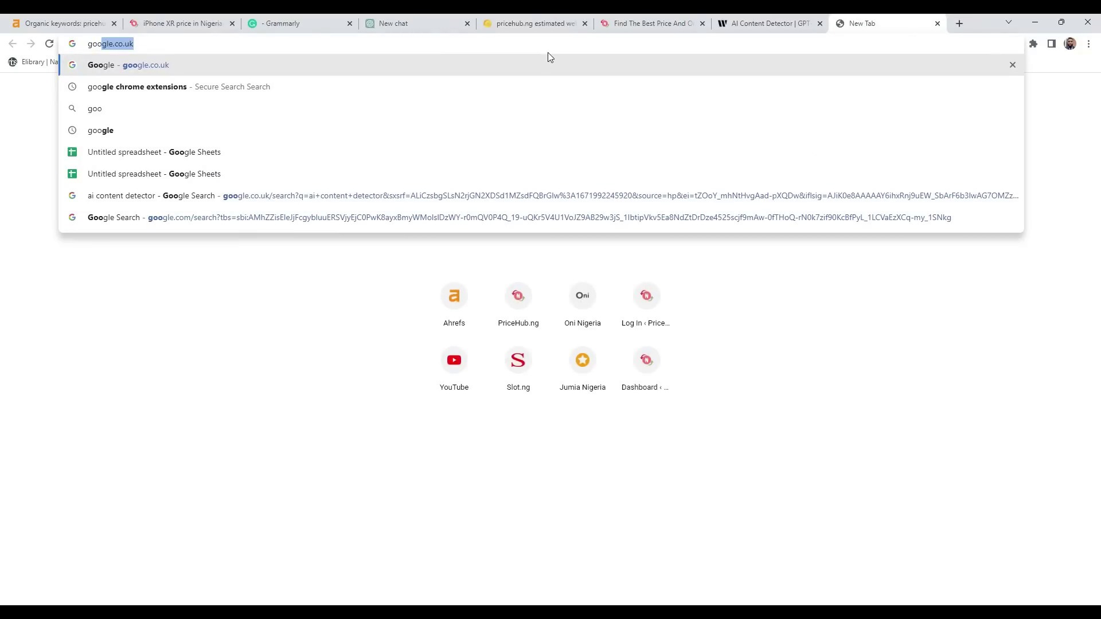
key("Return")
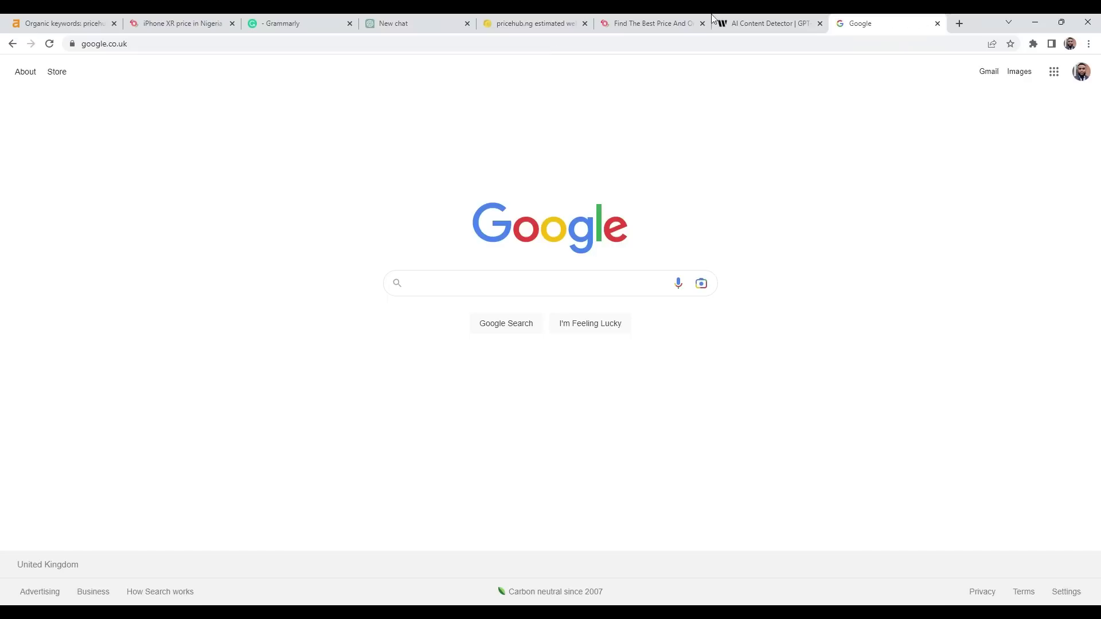
left_click(1054, 72)
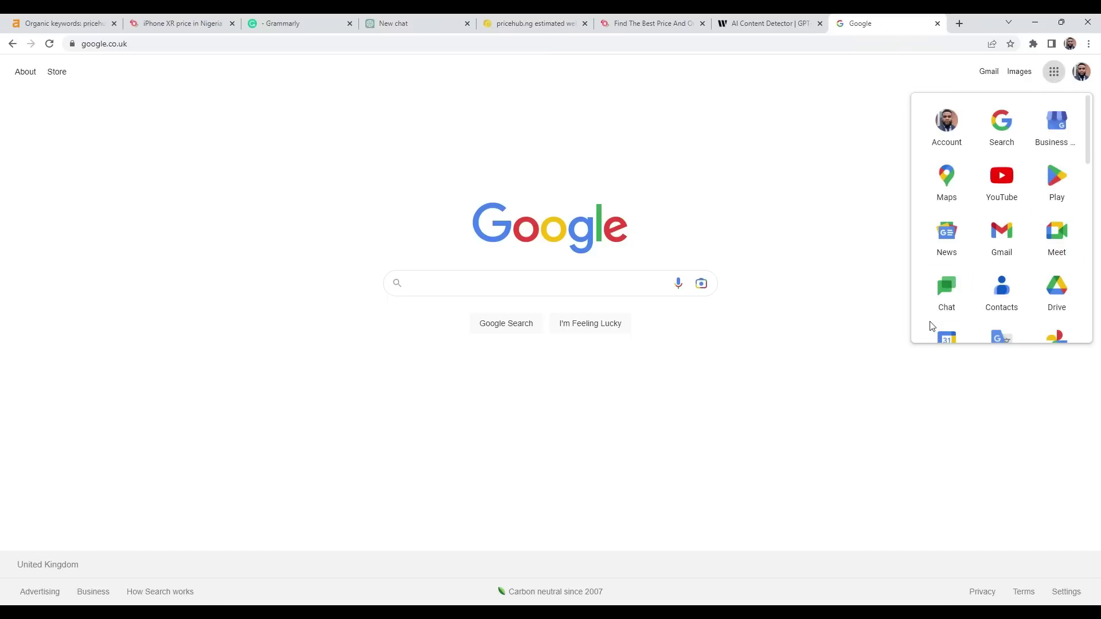
scroll(1002, 246, "down", 2)
scroll(1002, 294, "down", 2)
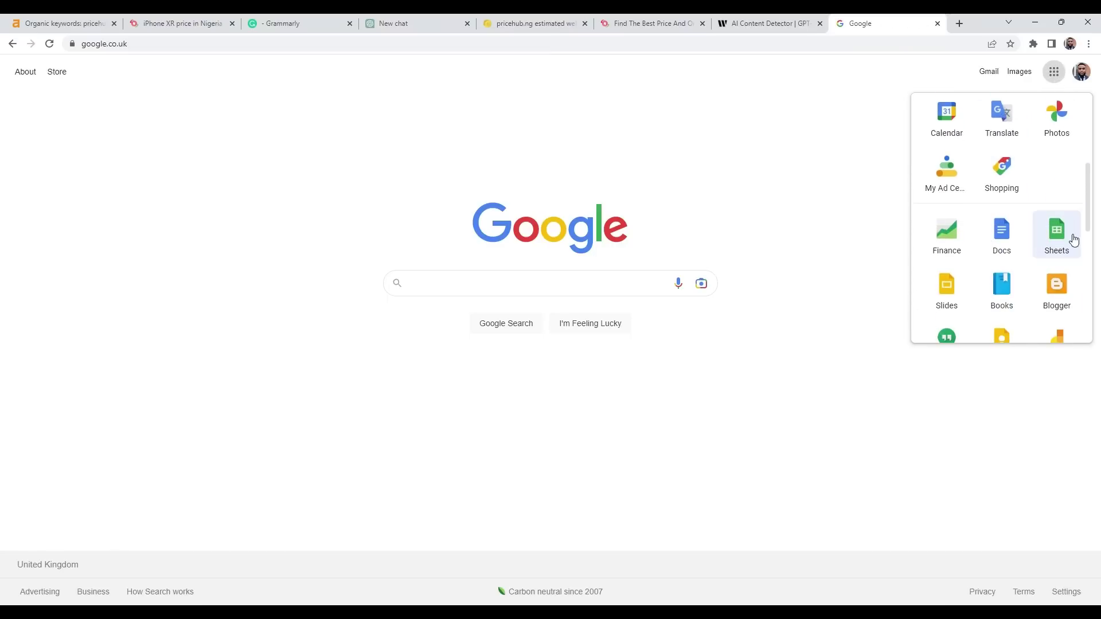
left_click(1067, 229)
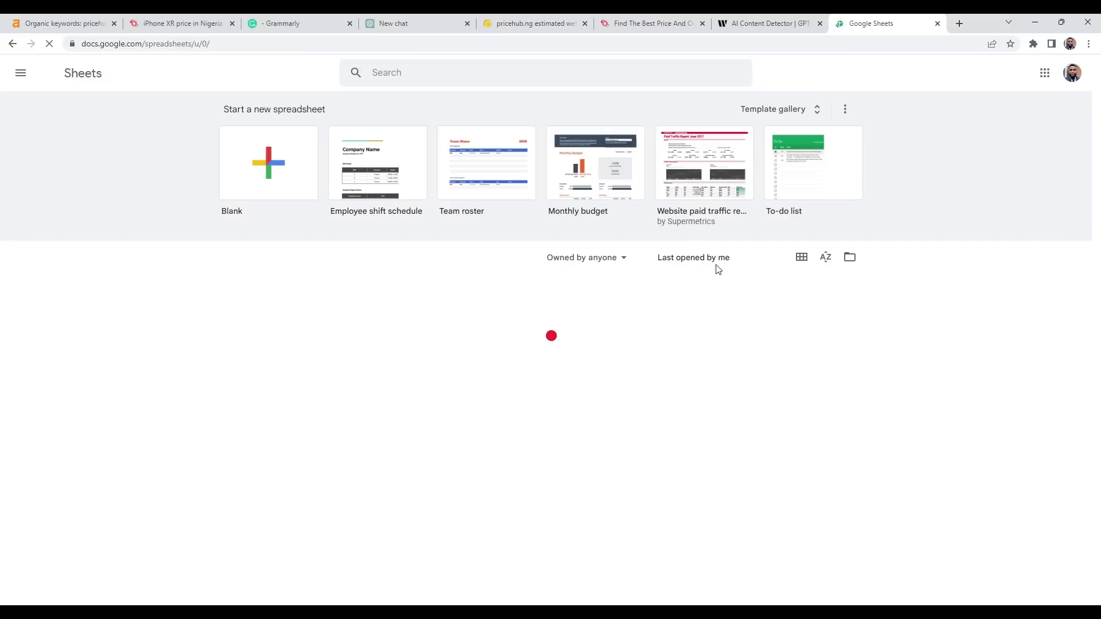
left_click(246, 179)
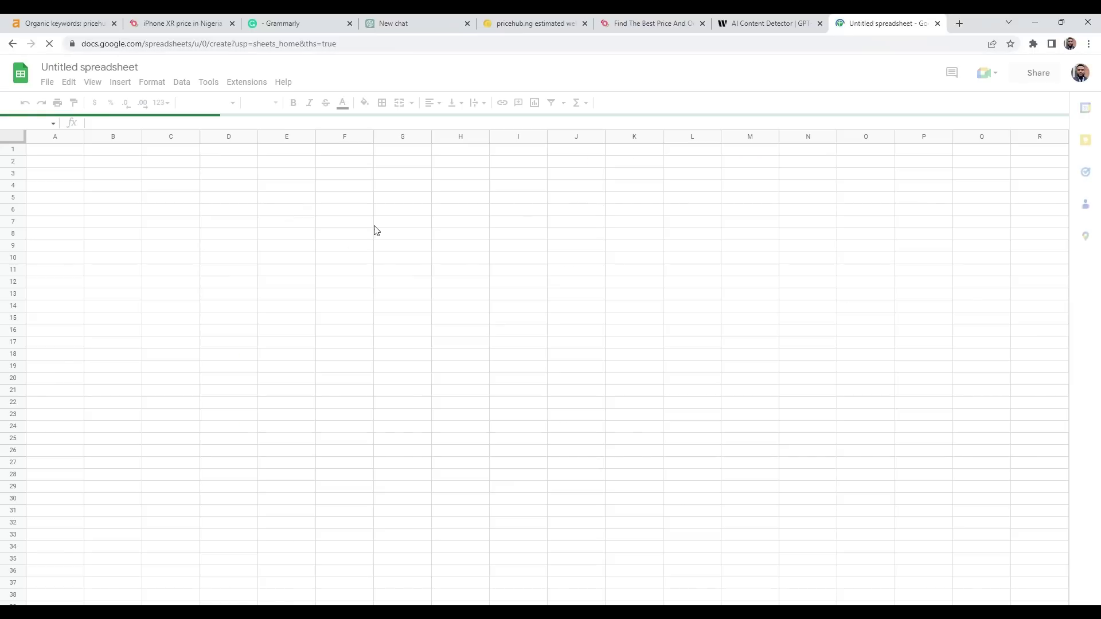
Step: Select the seven-cluster keyword table in ChatGPT, from 'Keyword Cluster' through the Trade-ins row
left_click(381, 23)
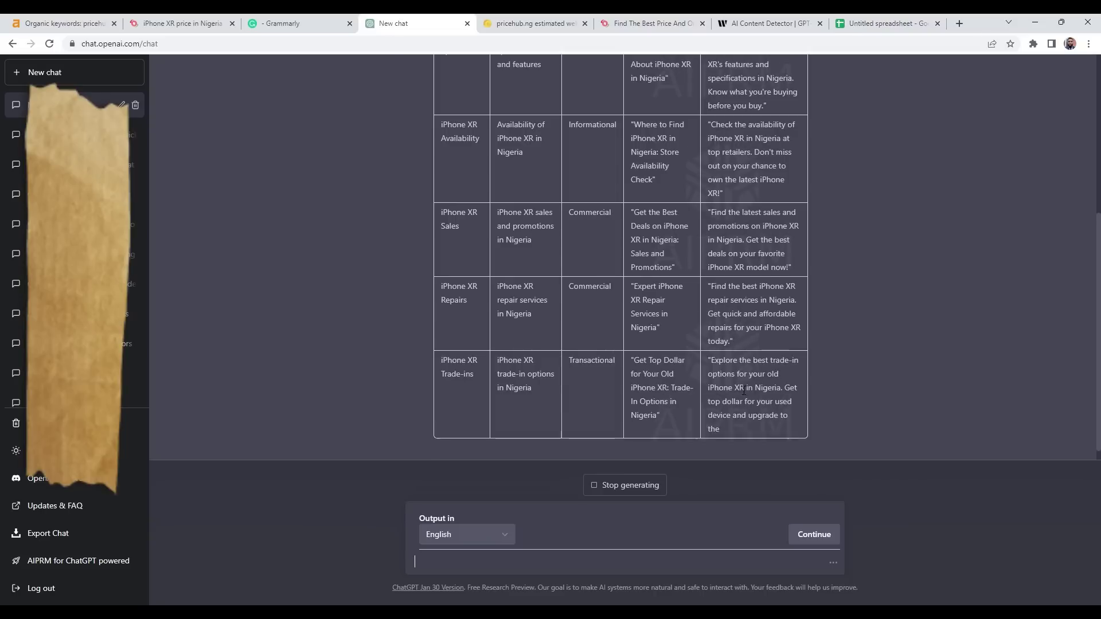
scroll(660, 367, "up", 4)
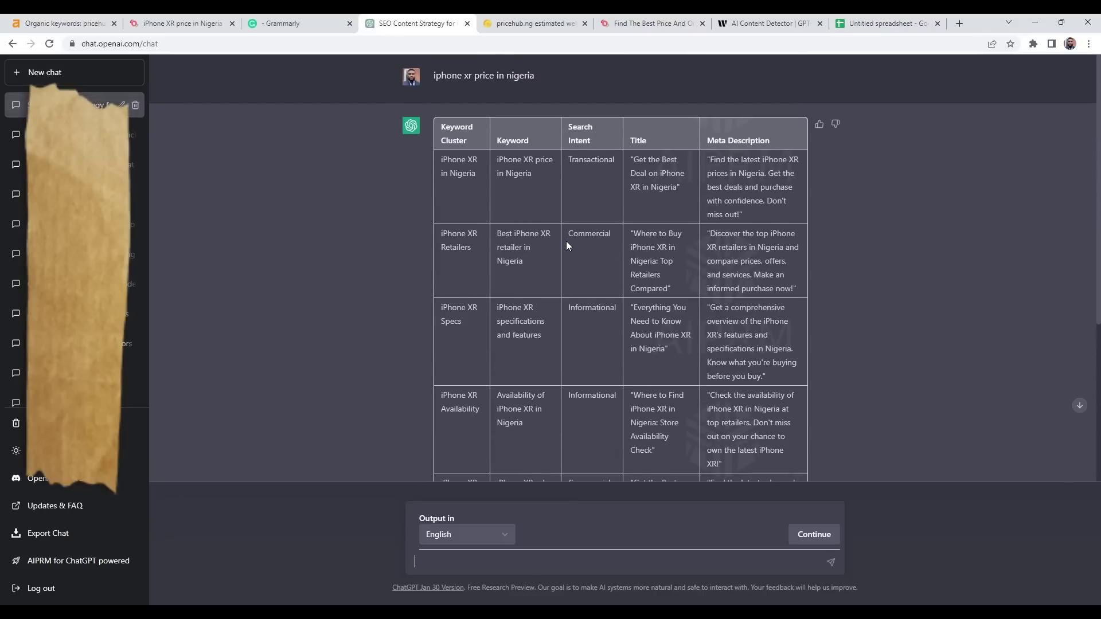
scroll(566, 246, "down", 3)
scroll(566, 252, "down", 2)
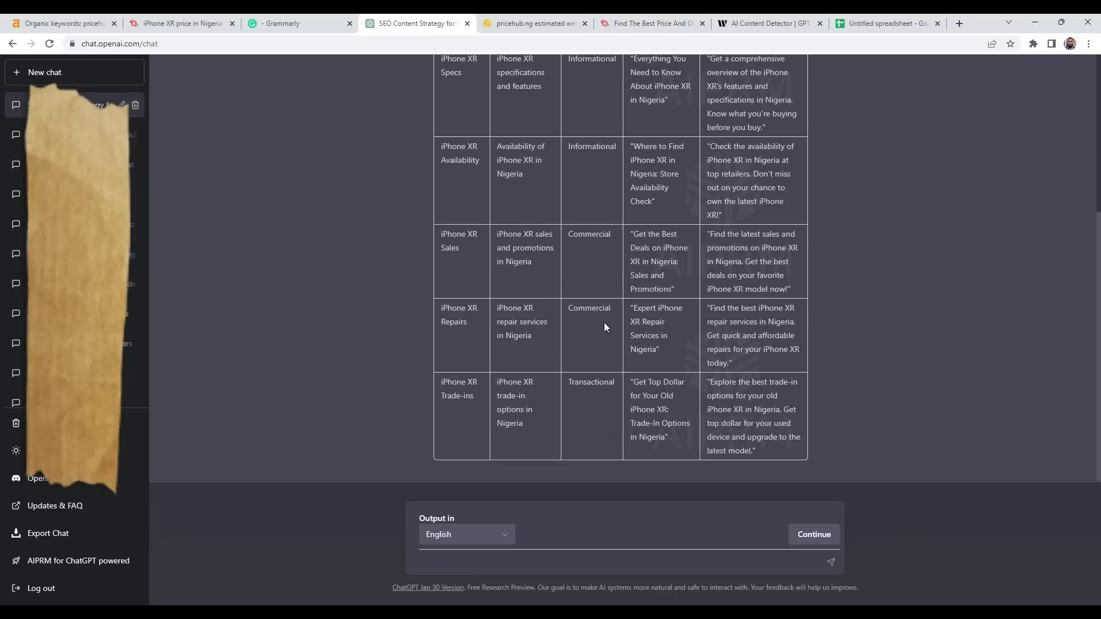
key("ctrl+shift+Tab")
key("ctrl+shift+Tab")
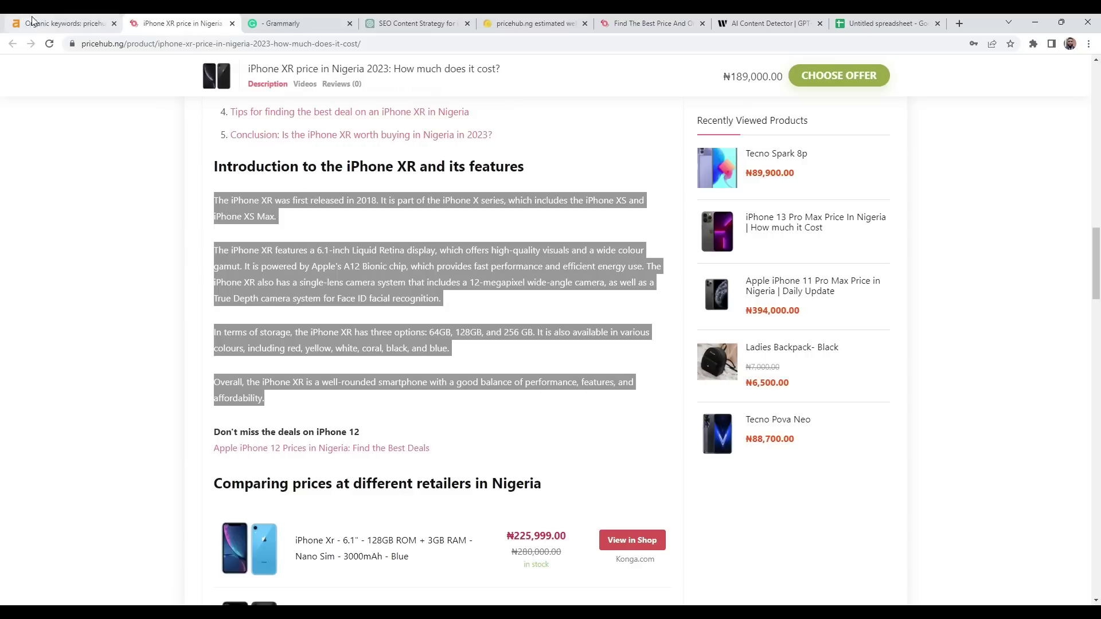
key("ctrl+shift+Tab")
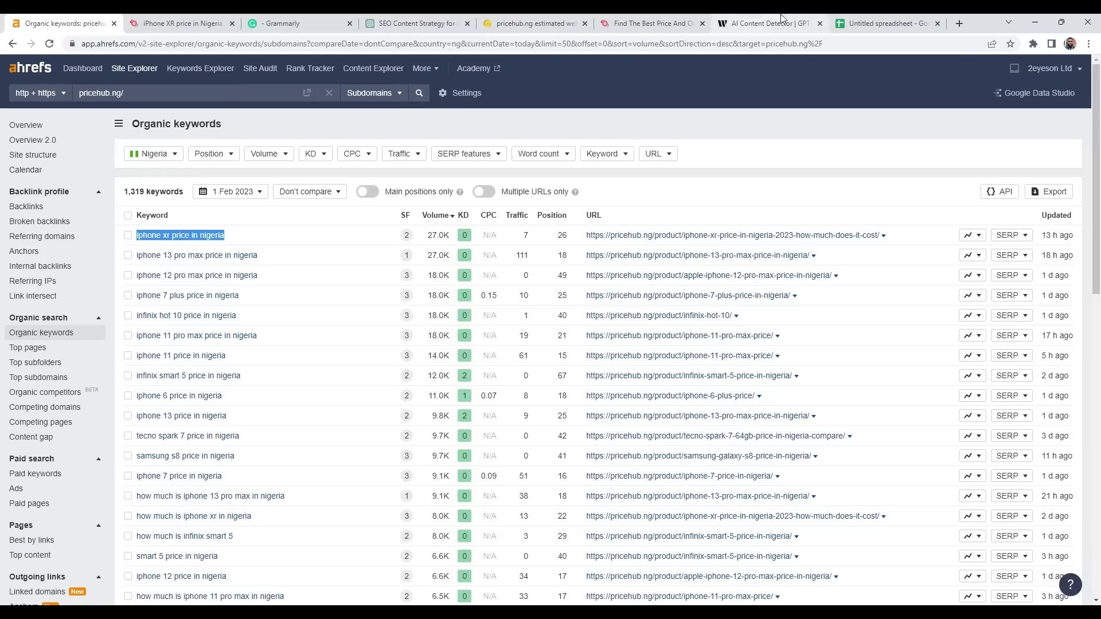
left_click(417, 24)
scroll(453, 251, "up", 5)
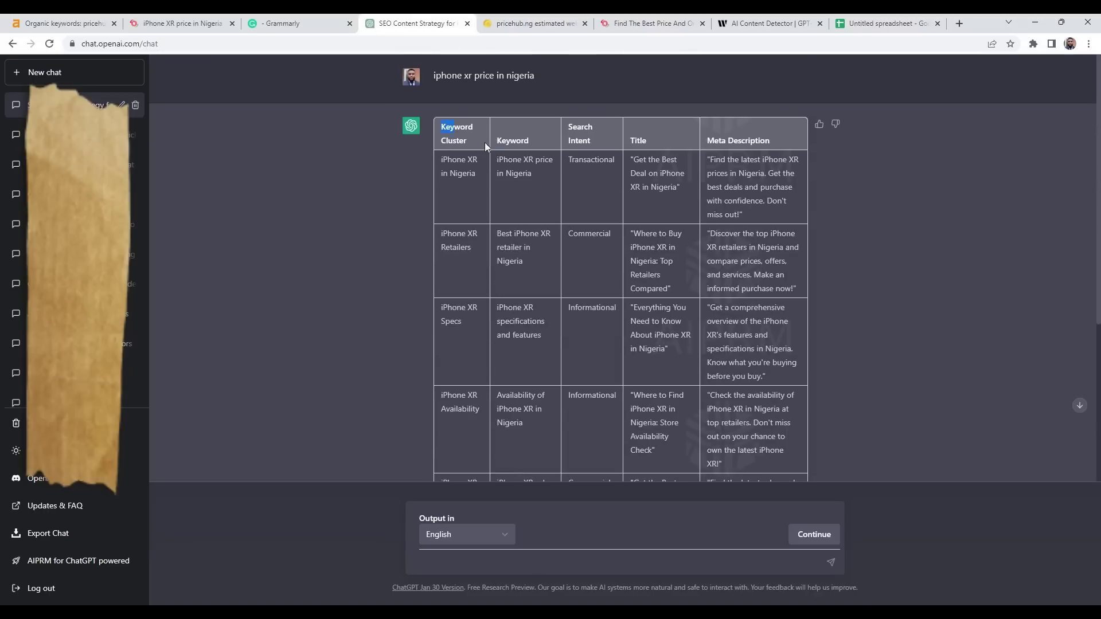
left_click_drag(483, 142, 745, 453)
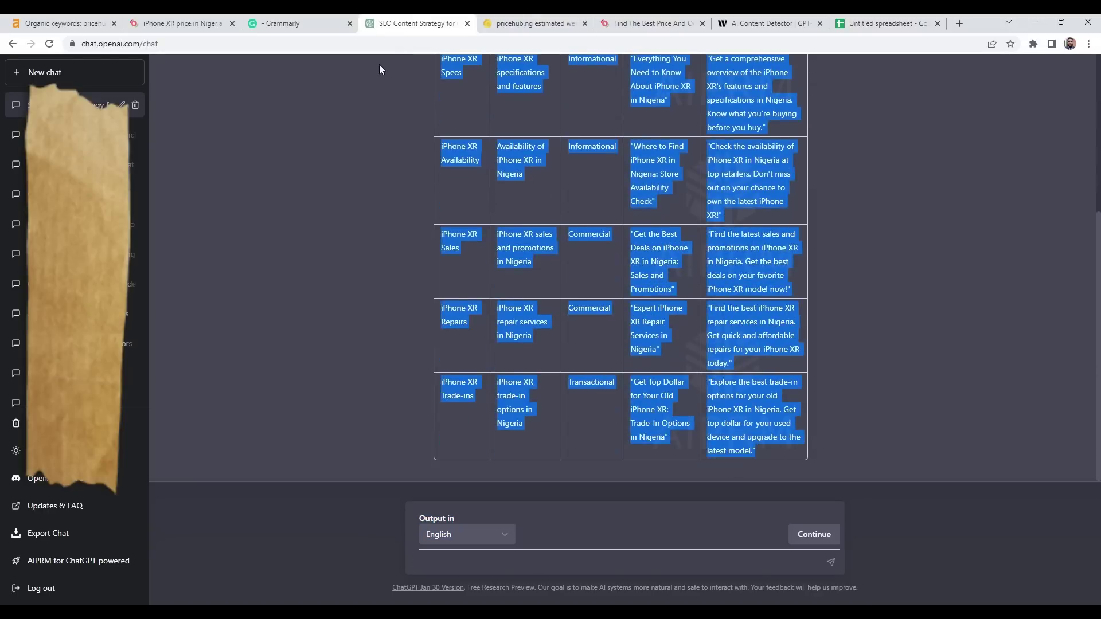
Step: Paste the keyword cluster table into cell A1 of the new blank spreadsheet
left_click(871, 23)
left_click(63, 170)
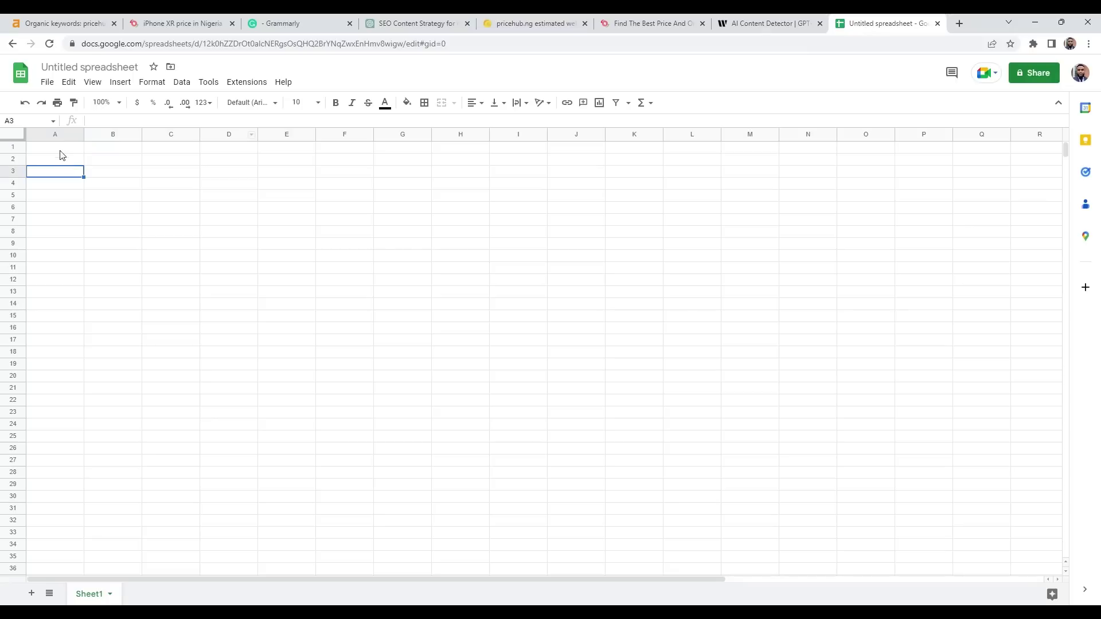
left_click(62, 148)
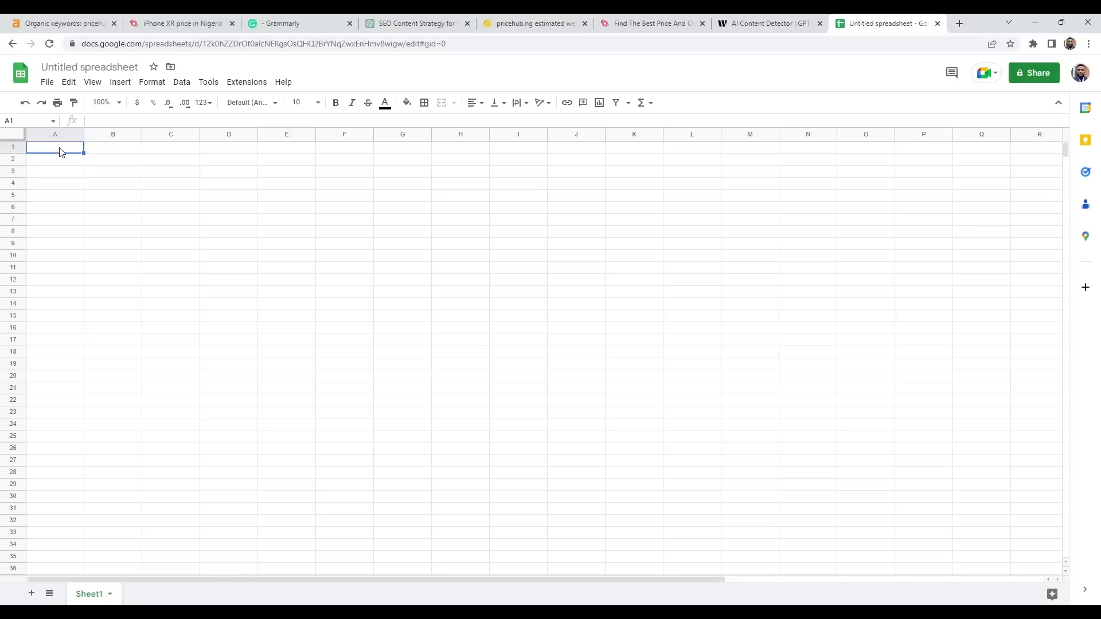
key("ctrl+v")
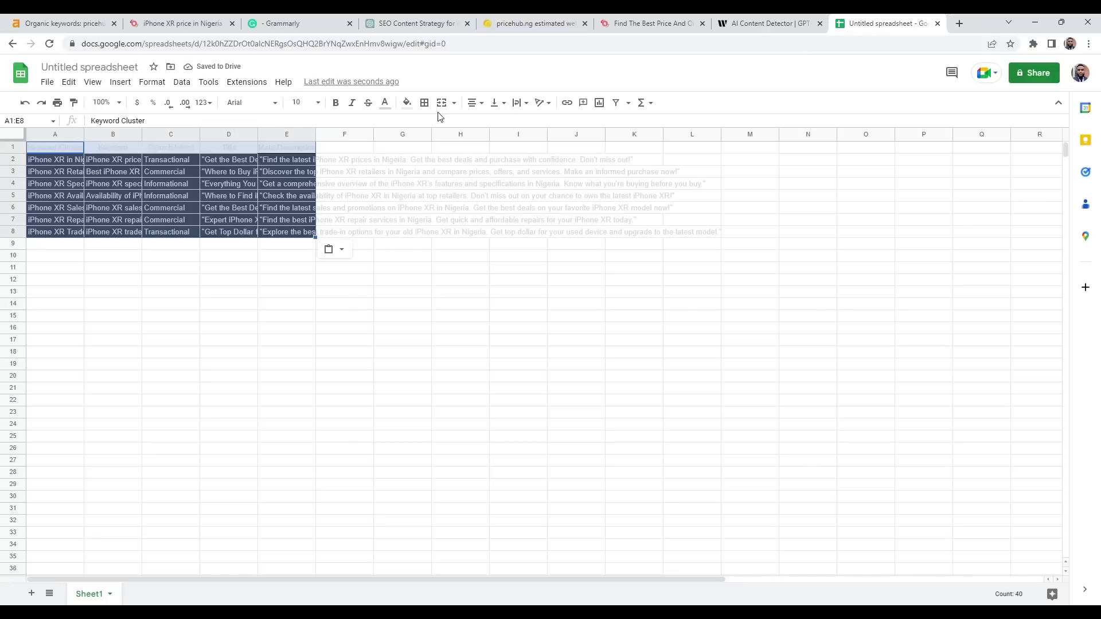
Step: Remove the table's dark fill, make its text black, and wrap the text in all cells
left_click(408, 104)
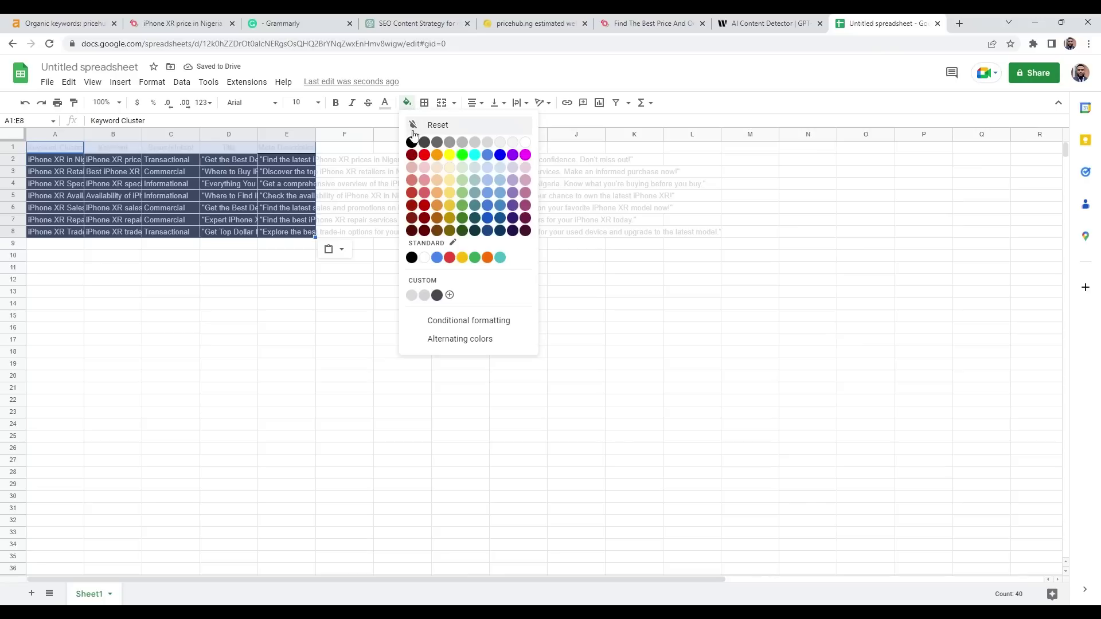
left_click(416, 125)
left_click(384, 103)
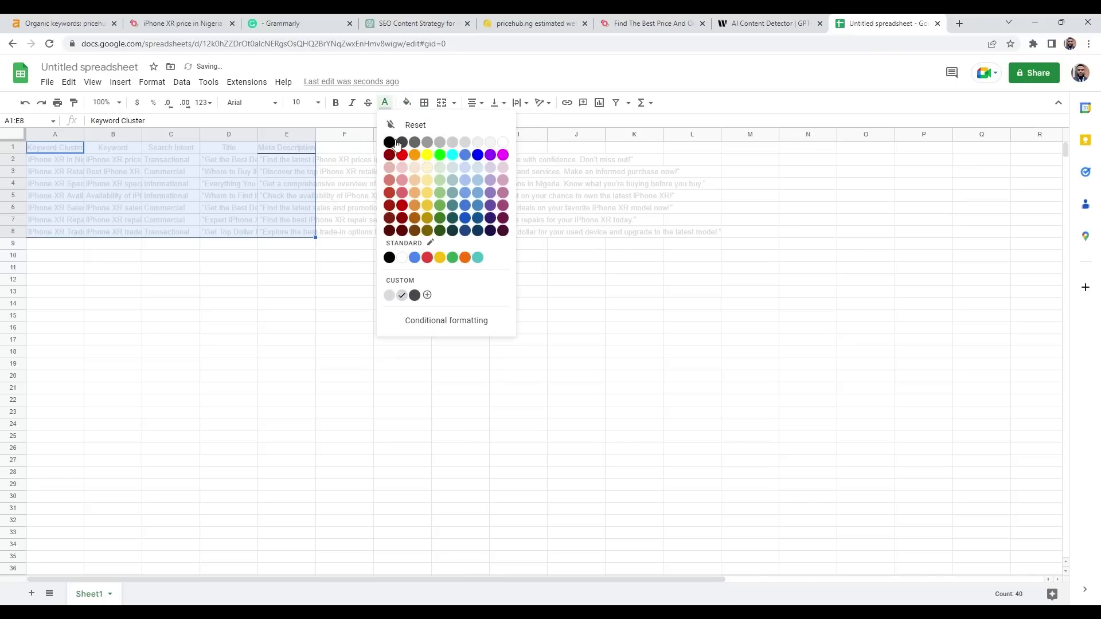
left_click(392, 142)
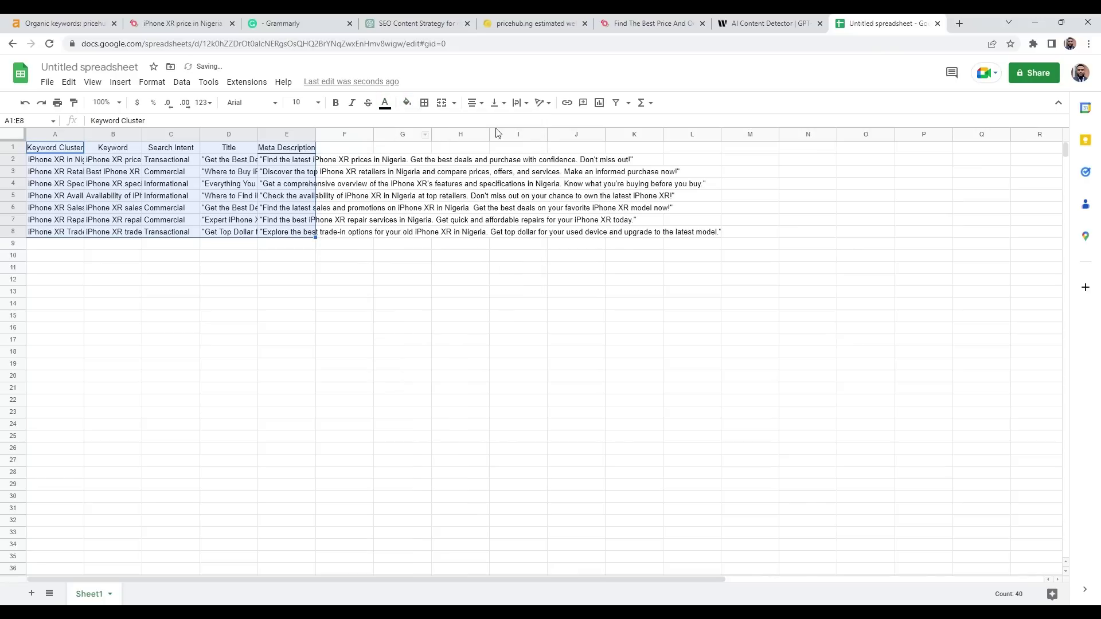
left_click(533, 106)
left_click(534, 123)
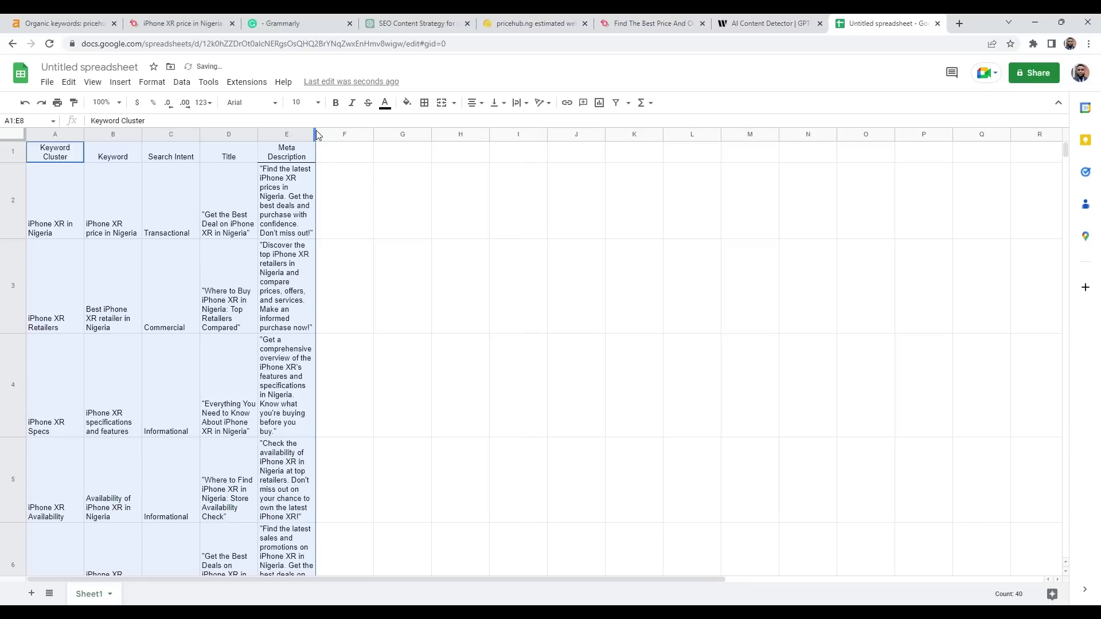
Step: Widen column E for the meta descriptions and column D for the titles
left_click_drag(322, 136, 683, 136)
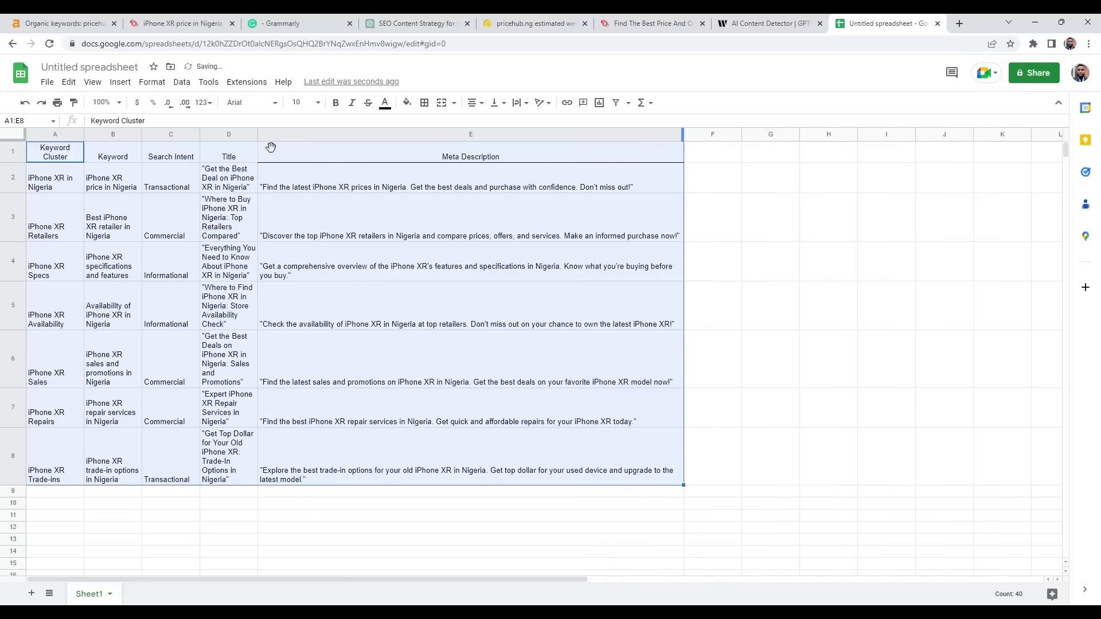
left_click_drag(259, 136, 399, 136)
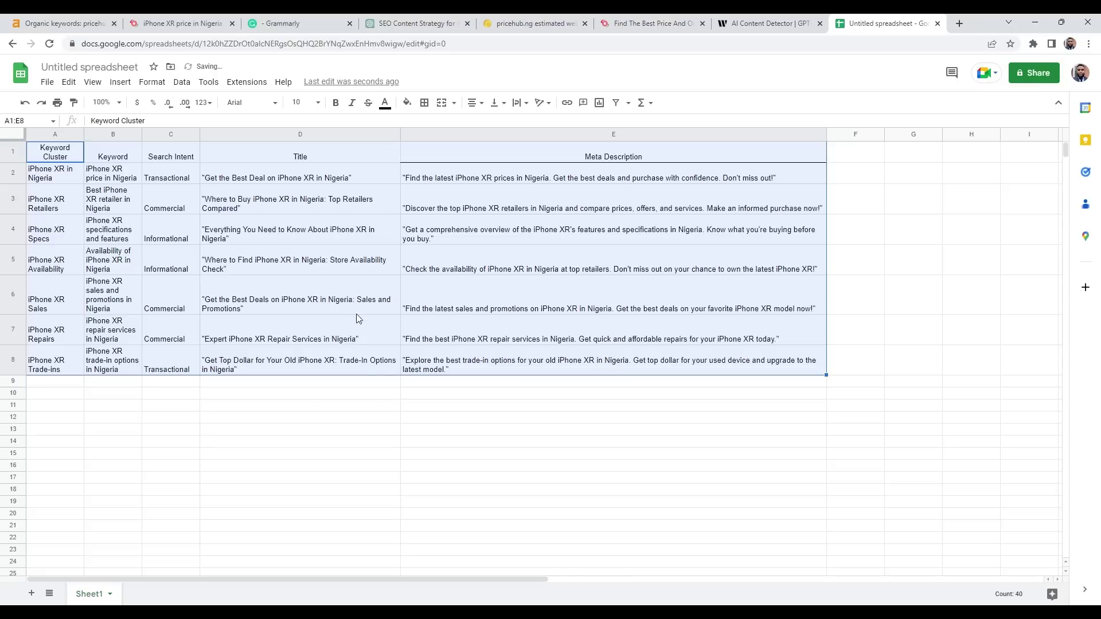
left_click_drag(342, 453, 342, 441)
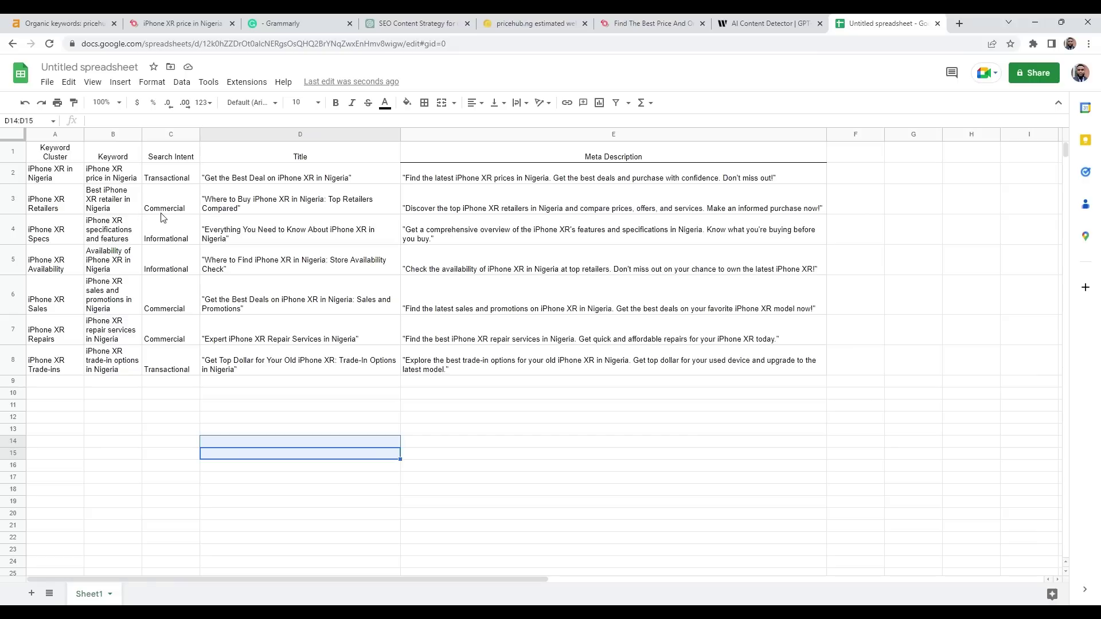
left_click(293, 178)
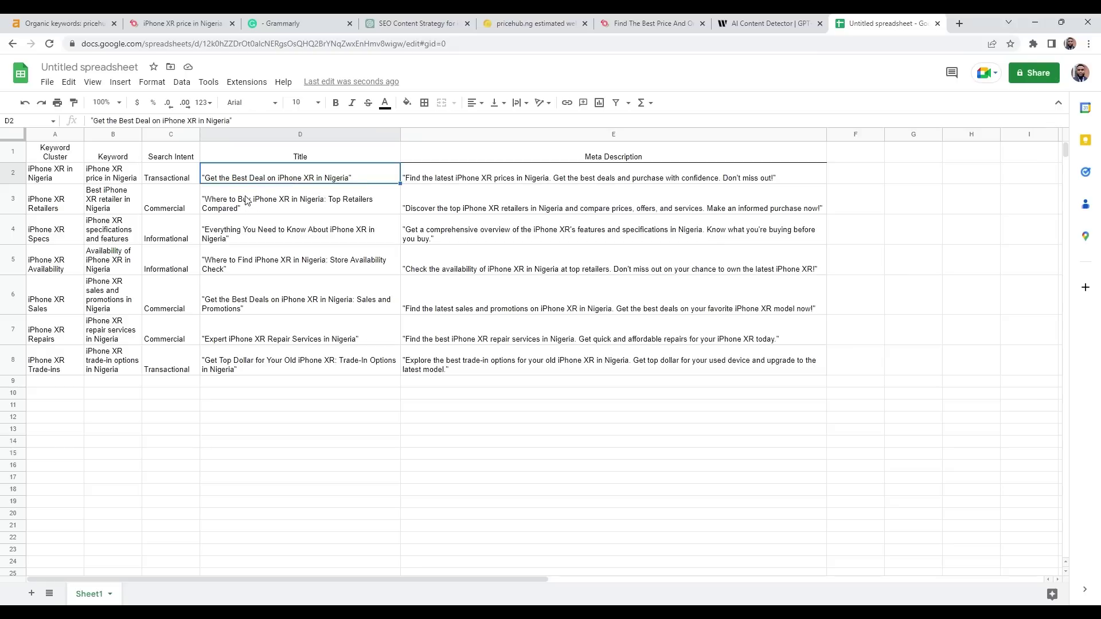
Step: Return to ChatGPT and start a new chat to browse the AIPRM prompt templates
left_click(434, 22)
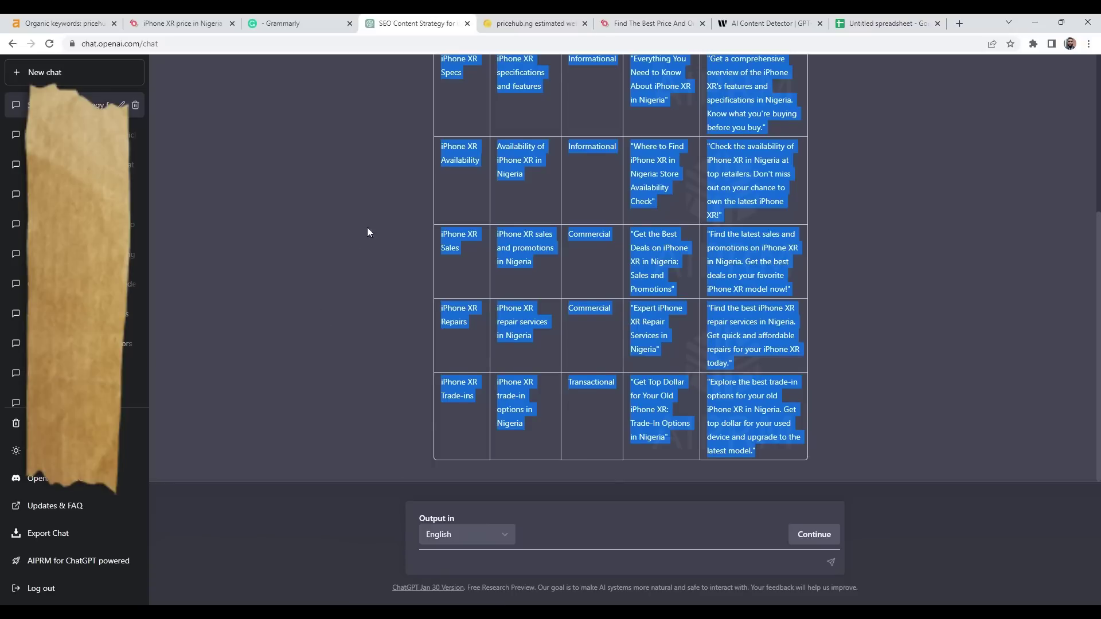
scroll(368, 231, "up", 5)
left_click(69, 73)
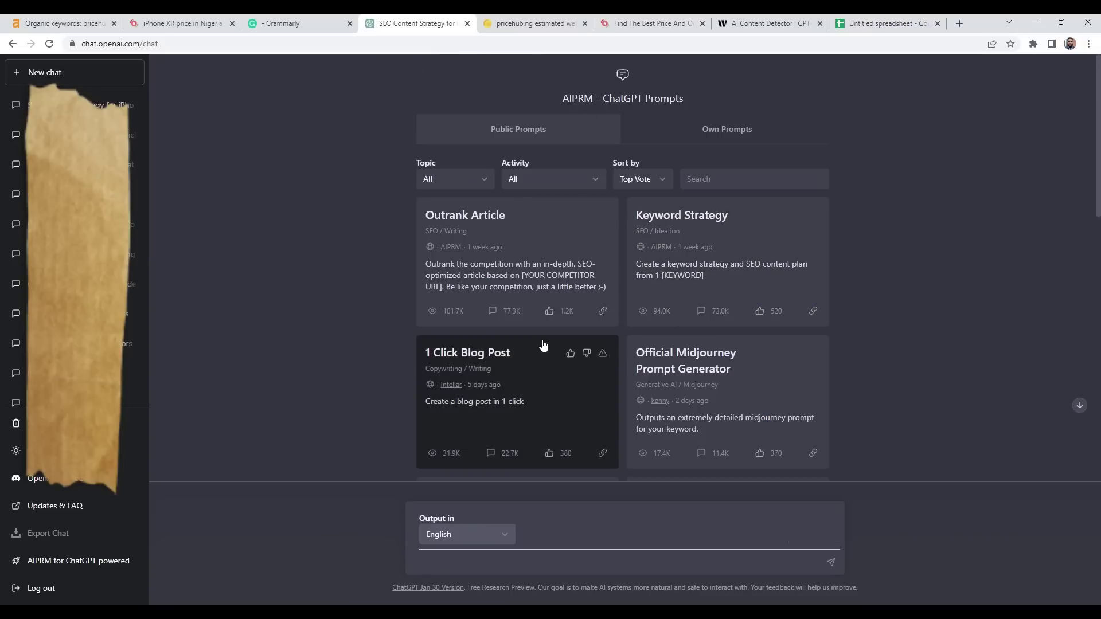
scroll(705, 338, "down", 5)
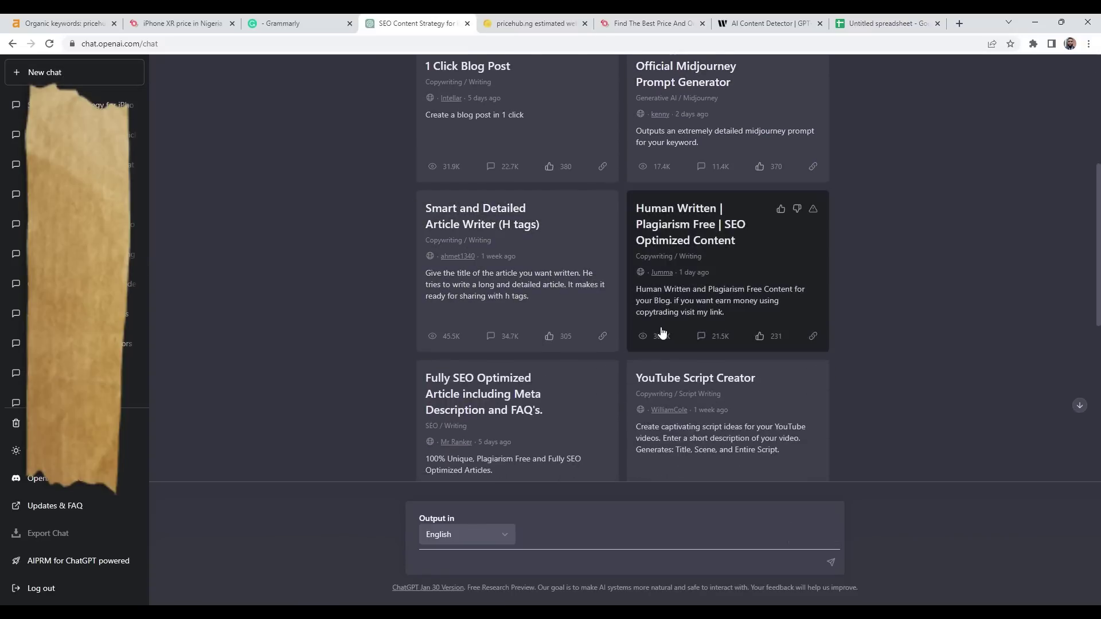
scroll(745, 318, "down", 2)
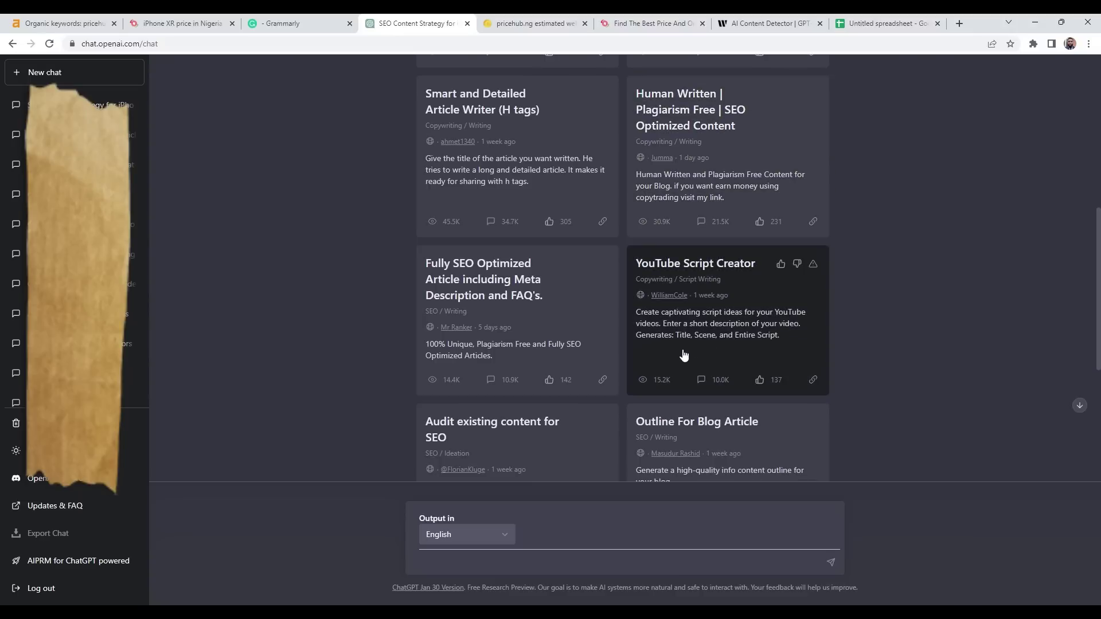
Step: Run the Fully SEO Optimized Article prompt on the pasted iPhone XR keyword and select the reply
left_click(569, 317)
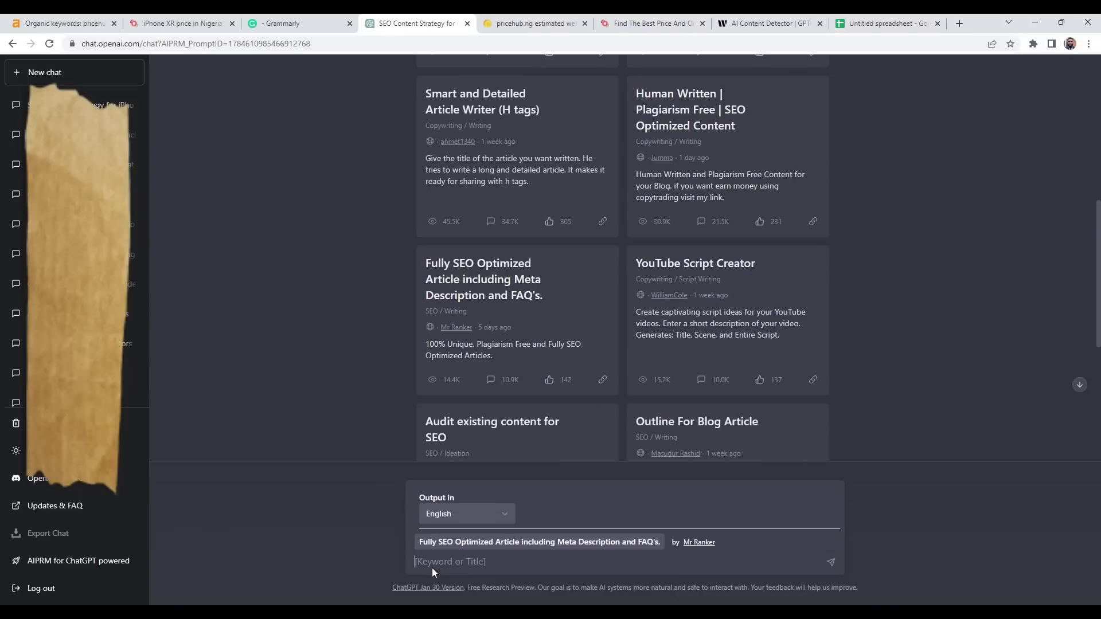
type("iPhone XR specifications and features")
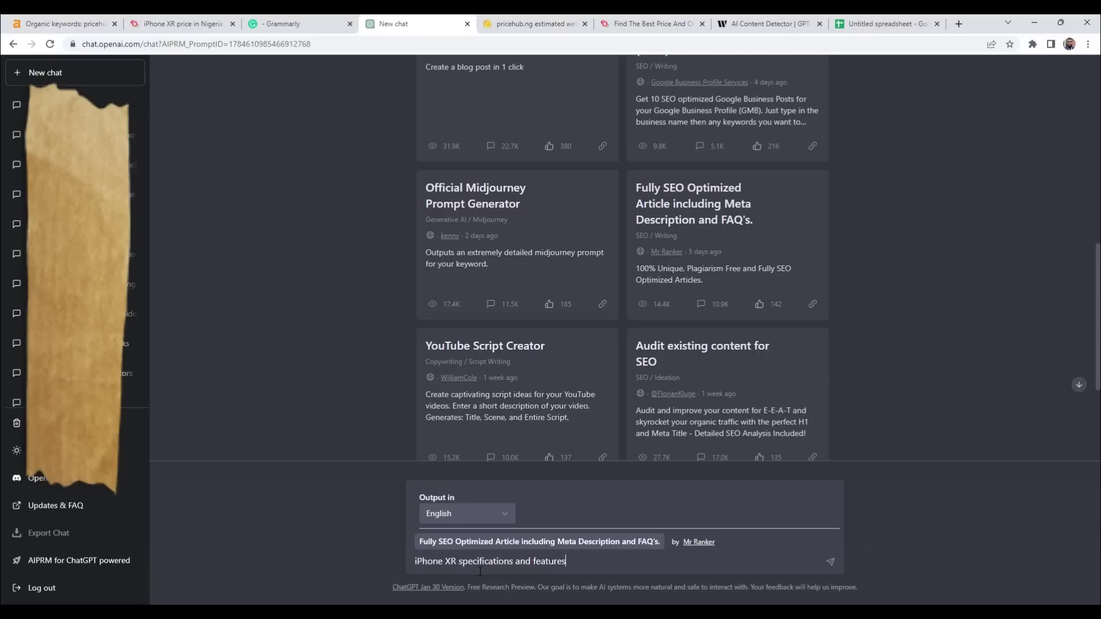
key("Return")
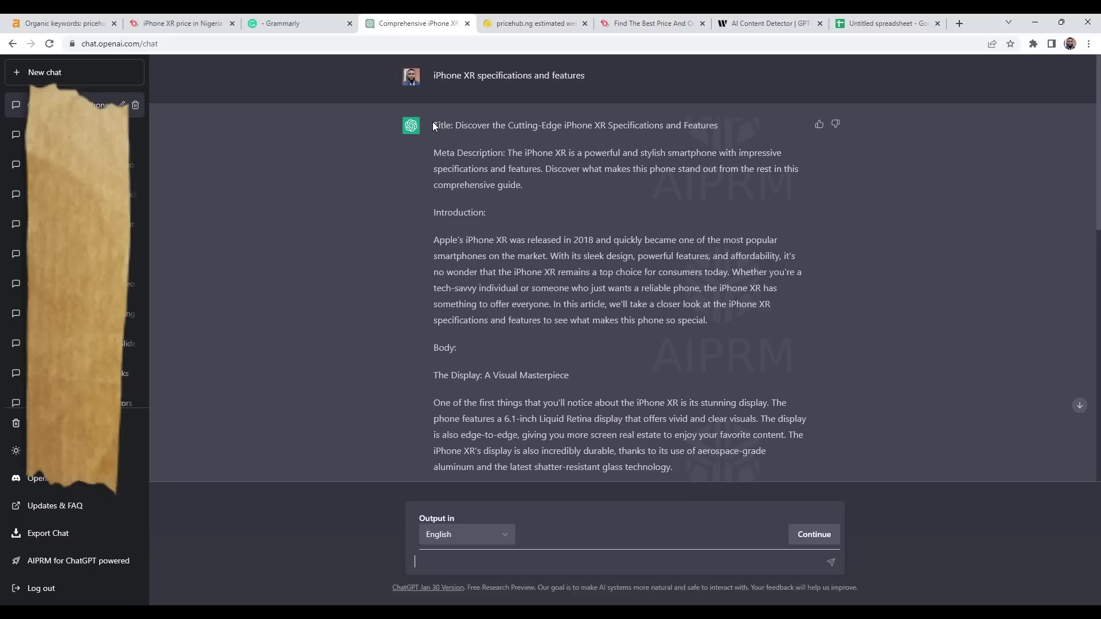
left_click_drag(430, 123, 749, 453)
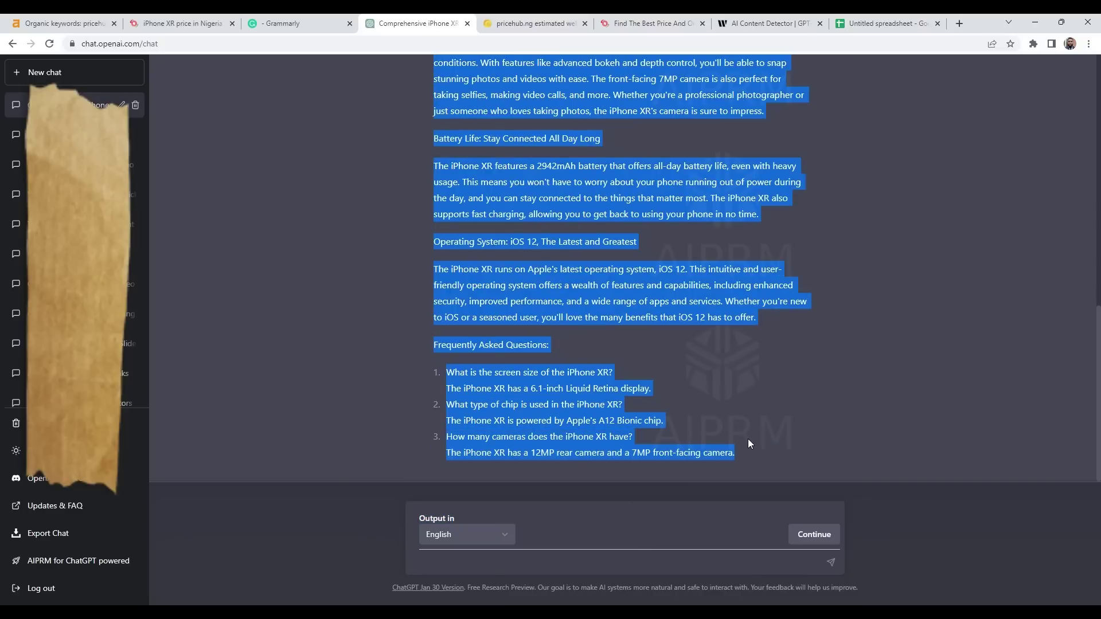
Step: Paste the article into the empty Grammarly document and dismiss the writing goals setup
left_click(270, 23)
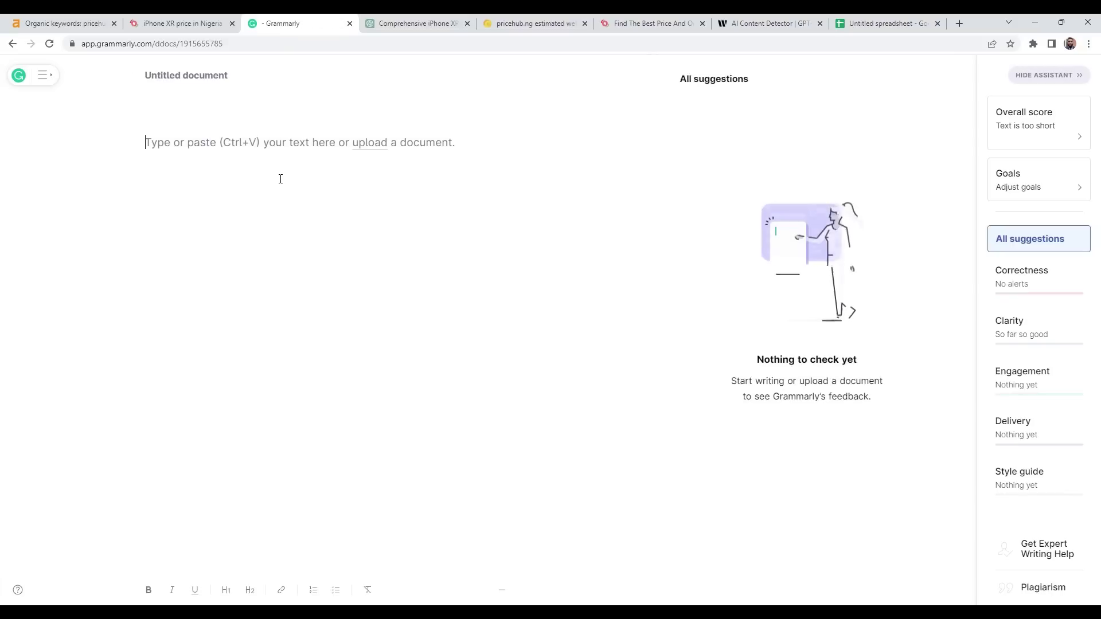
left_click(279, 178)
key("ctrl+v")
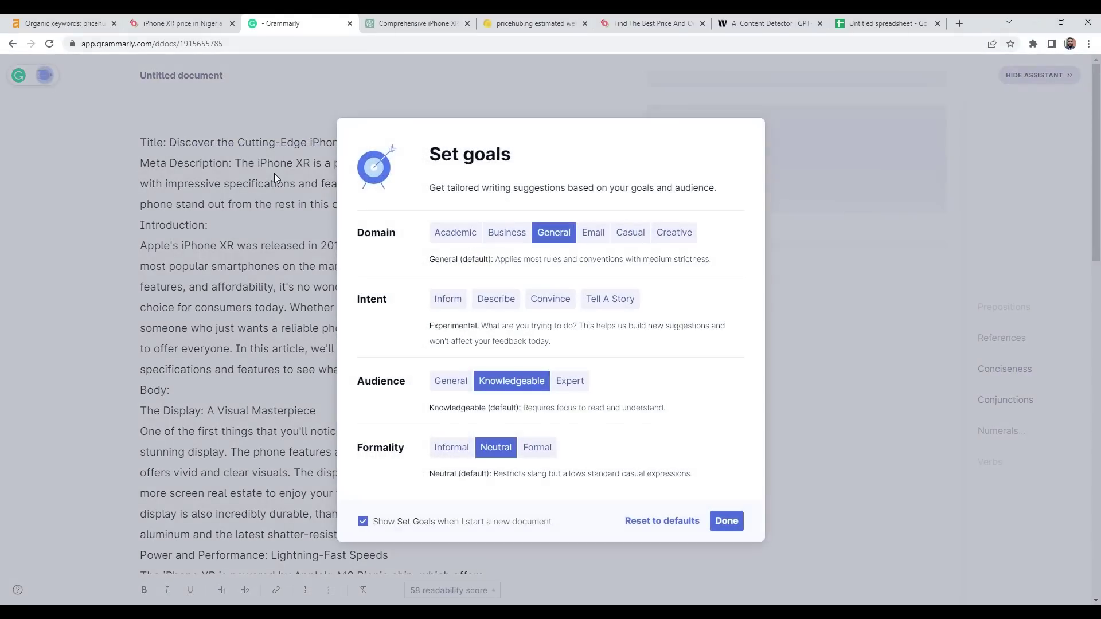
left_click(725, 520)
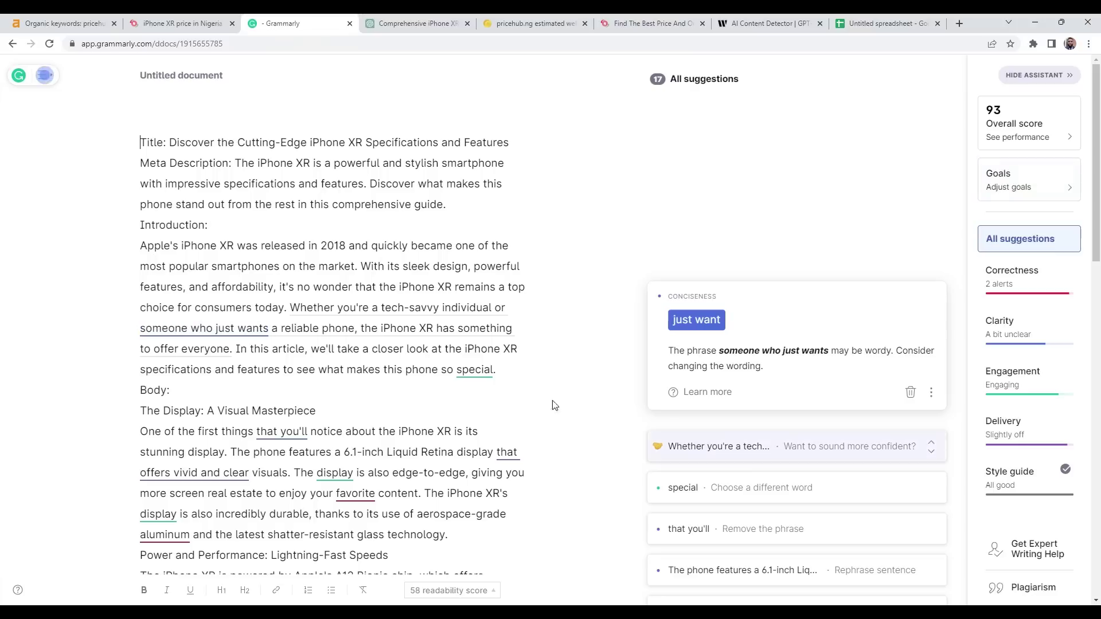
scroll(468, 321, "down", 1)
scroll(468, 321, "down", 12)
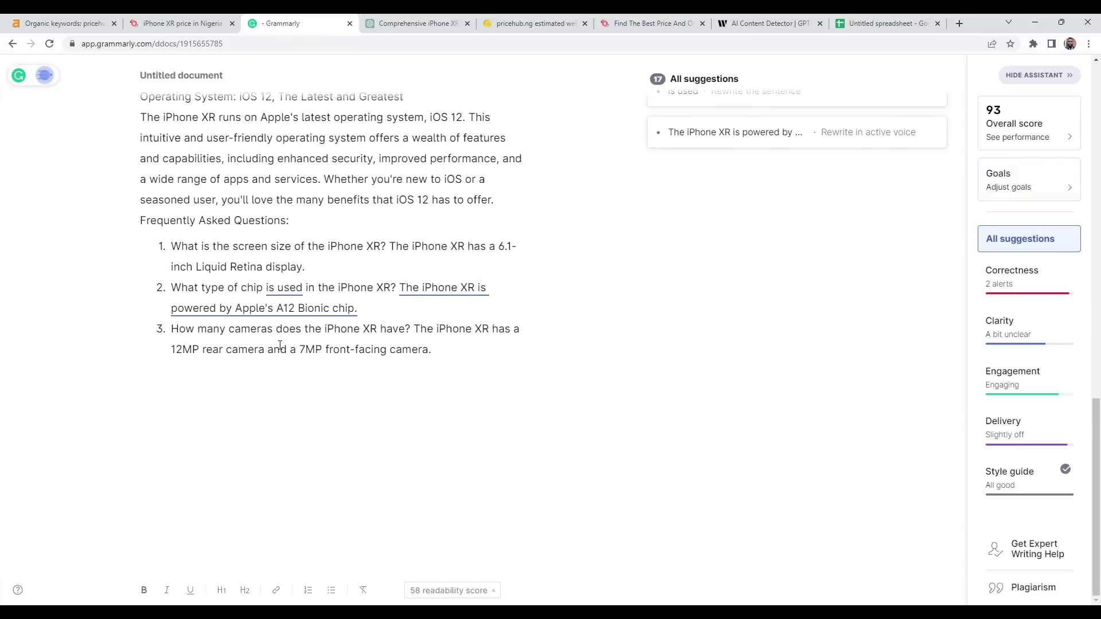
scroll(279, 344, "up", 4)
scroll(279, 345, "up", 10)
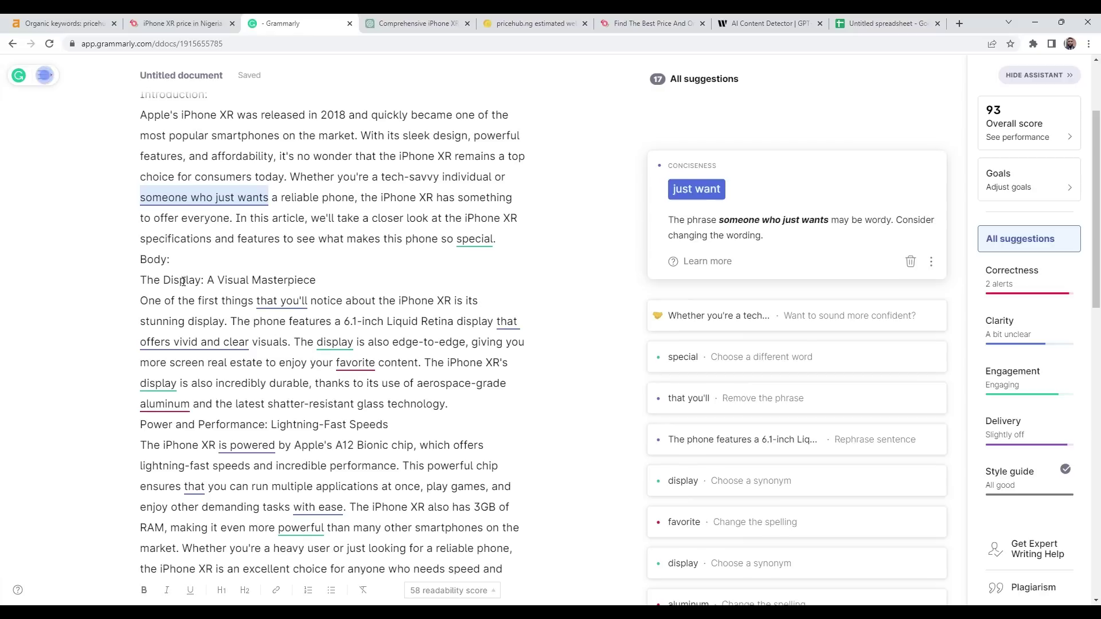
Step: Add an empty line after 'Body:' and select the 'Title' label for removal
left_click(222, 262)
key("Return")
scroll(194, 177, "up", 2)
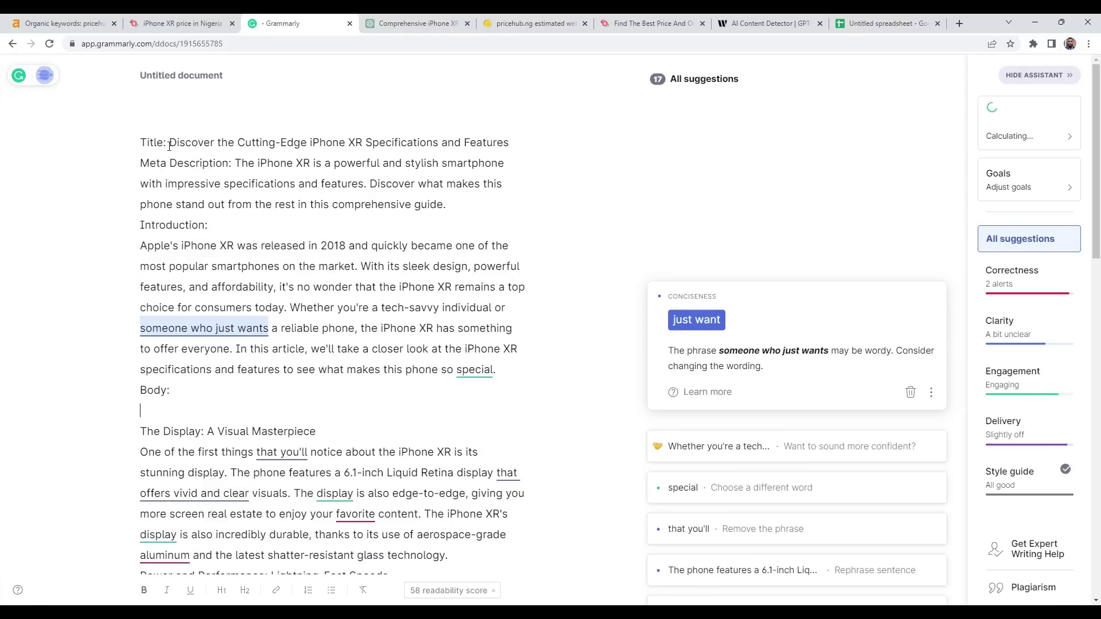
left_click_drag(166, 143, 103, 140)
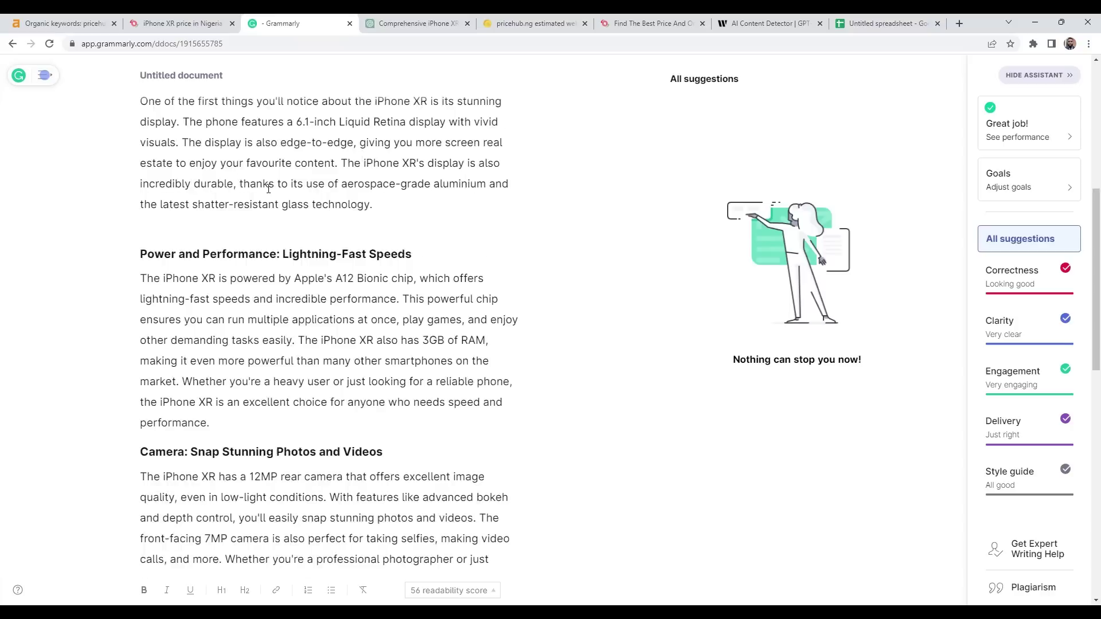
scroll(267, 227, "down", 10)
scroll(266, 227, "up", 8)
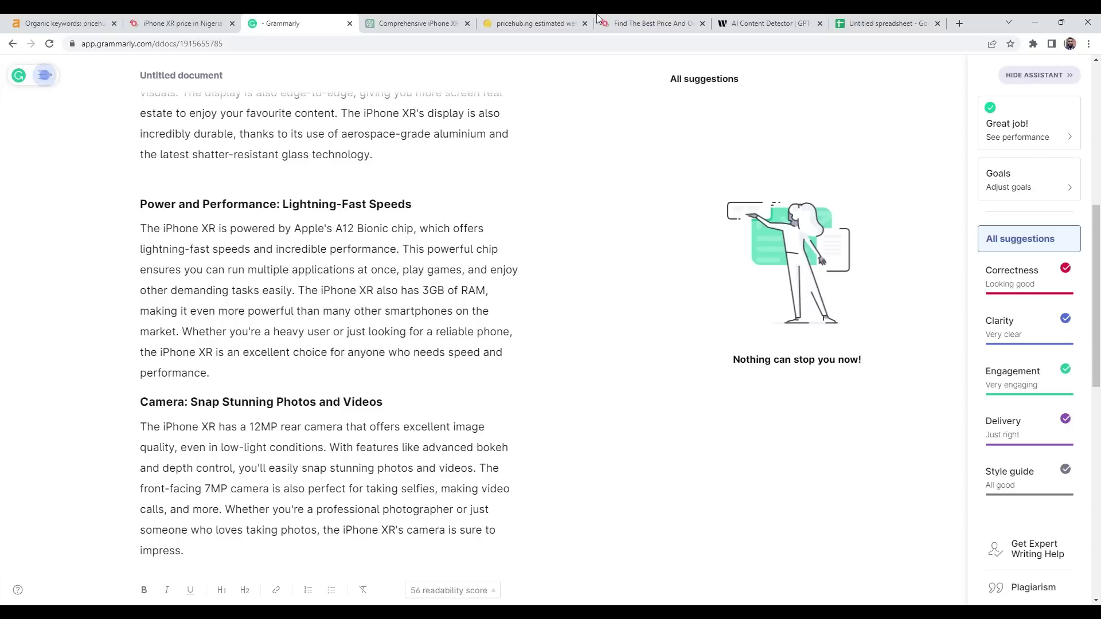
Step: Check the keyword spreadsheet, then return to the Ahrefs pricehub.ng Organic keywords report
left_click(888, 26)
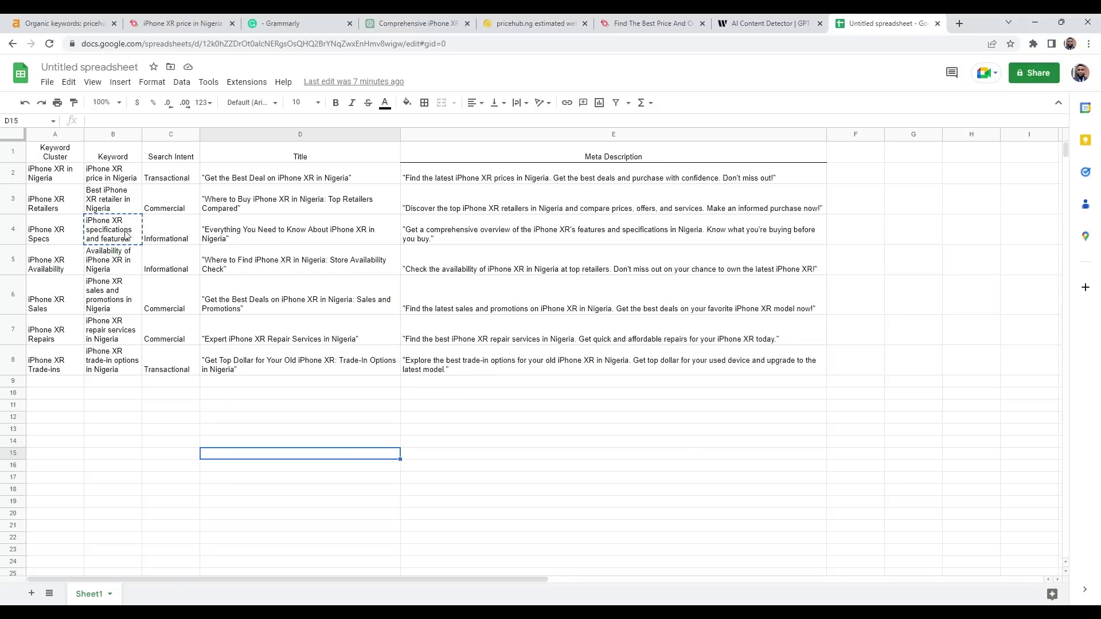
key("ctrl+1")
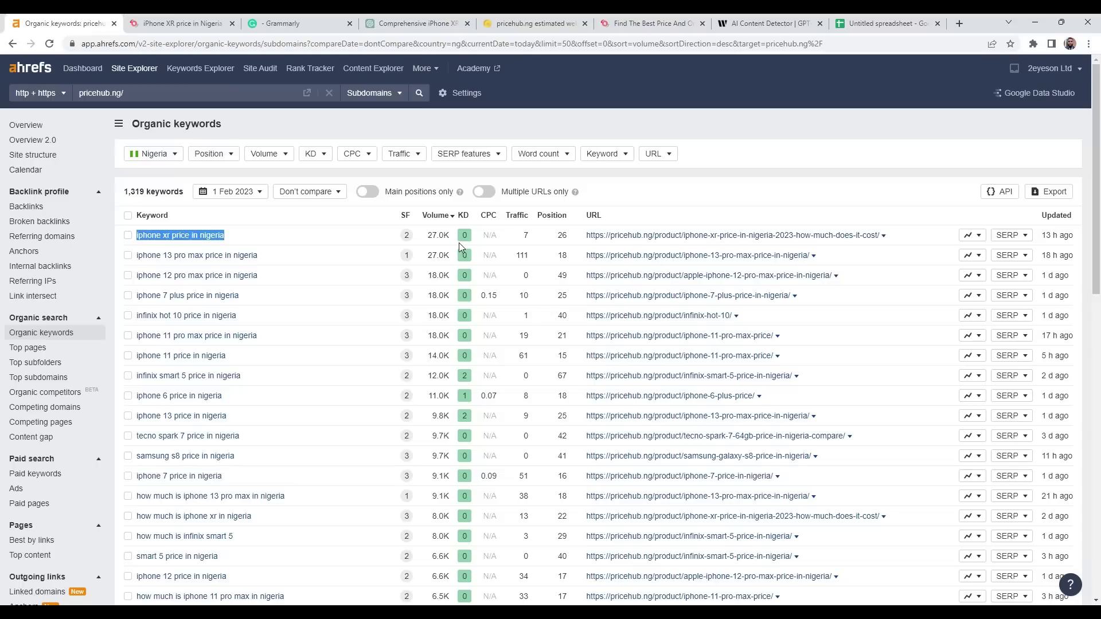